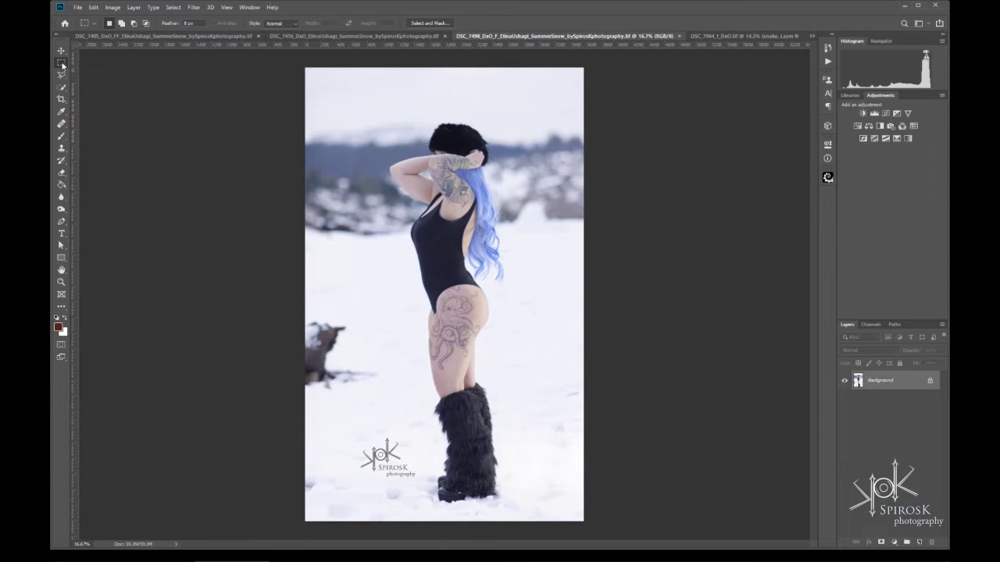
Try rectangular marquee selections over the upper body, head and thighs, then deselect.
{"action": "right_click", "coordinate": [63, 66]}
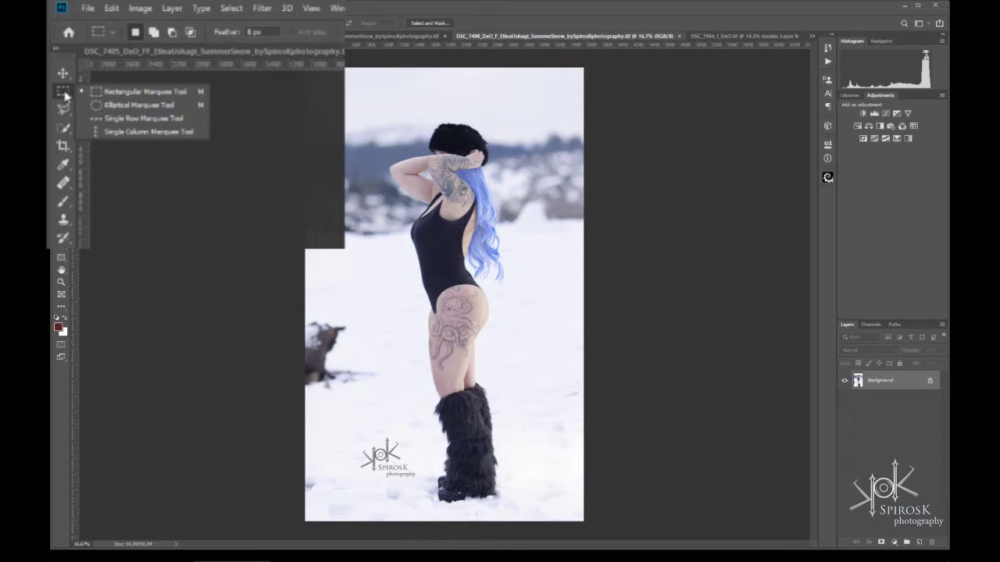
{"action": "left_click", "coordinate": [121, 92]}
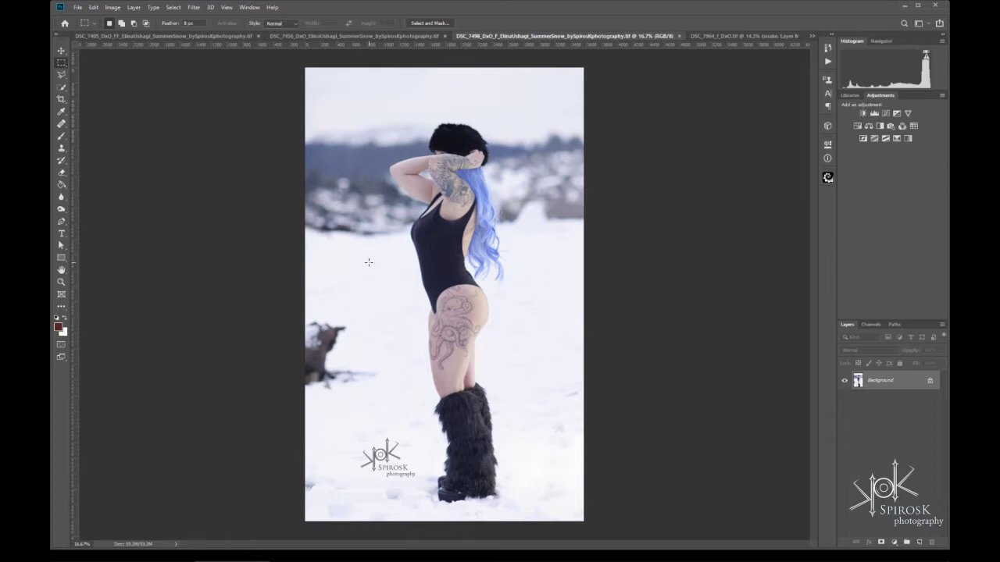
{"action": "mouse_move", "coordinate": [369, 263]}
{"action": "left_mouse_down"}
{"action": "mouse_move", "coordinate": [515, 320]}
{"action": "mouse_move", "coordinate": [505, 111]}
{"action": "left_mouse_up"}
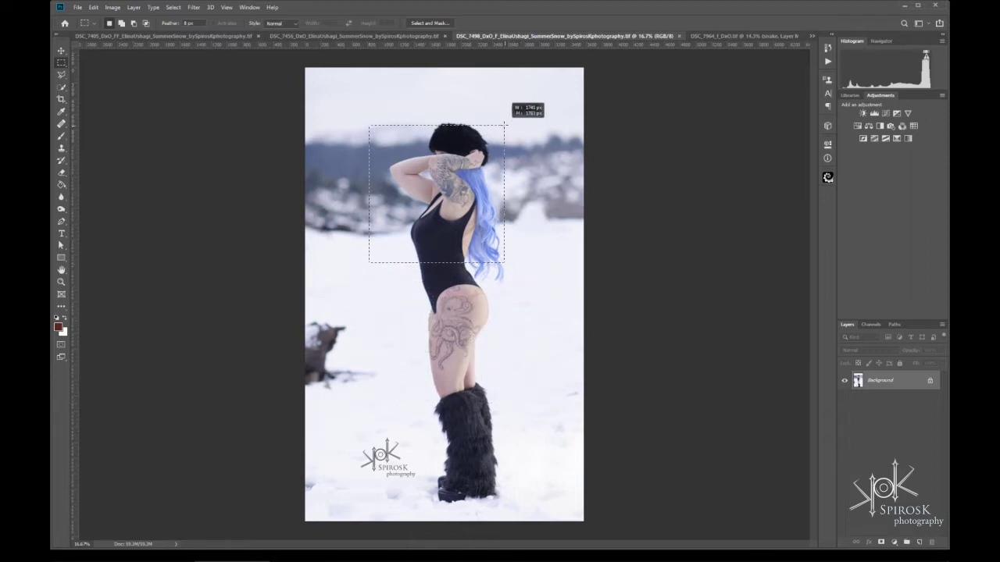
{"action": "left_click", "coordinate": [469, 340]}
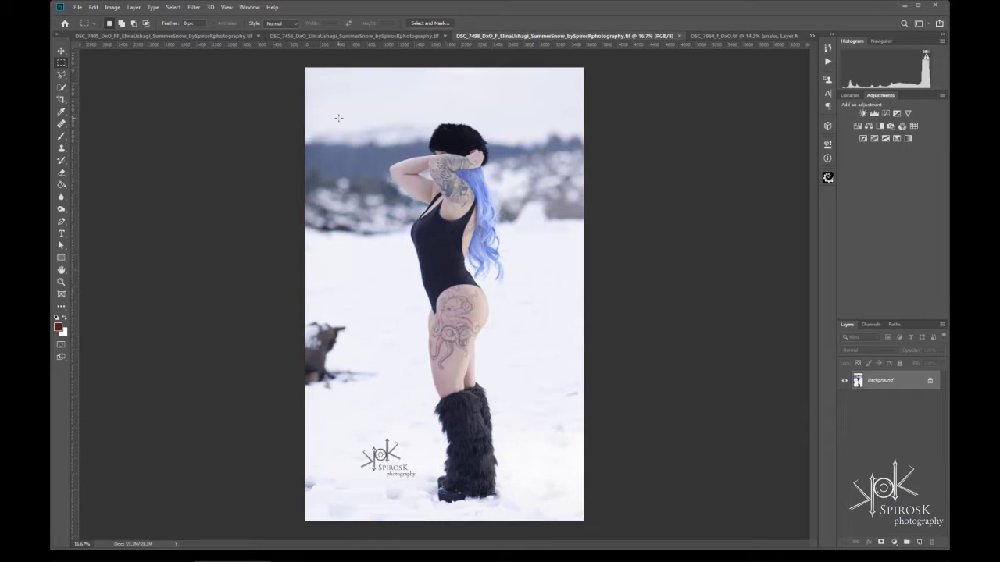
{"action": "left_click_drag", "start_coordinate": [340, 110], "coordinate": [515, 248]}
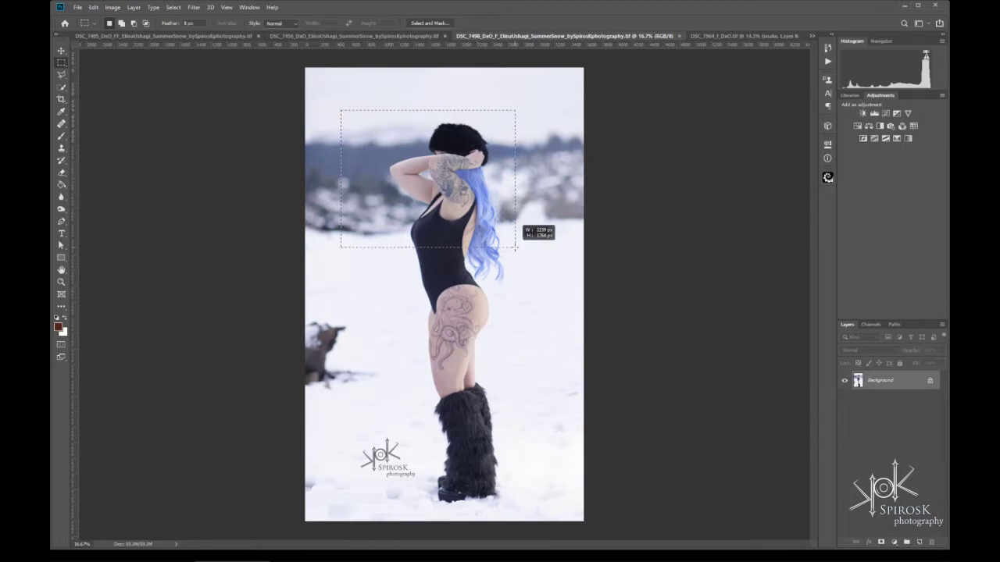
{"action": "left_click_drag", "start_coordinate": [514, 247], "coordinate": [548, 287]}
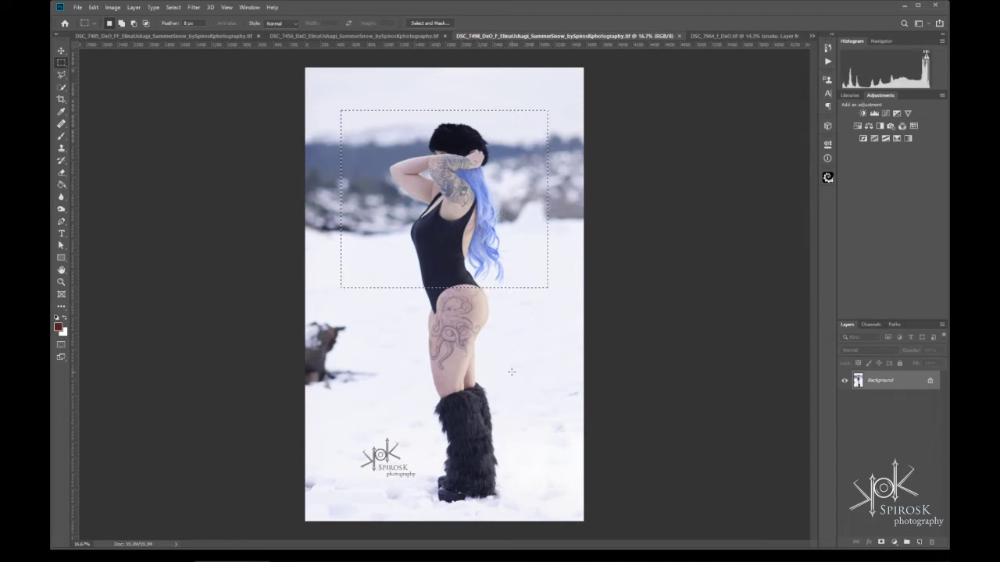
{"action": "left_click_drag", "start_coordinate": [381, 351], "coordinate": [552, 289]}
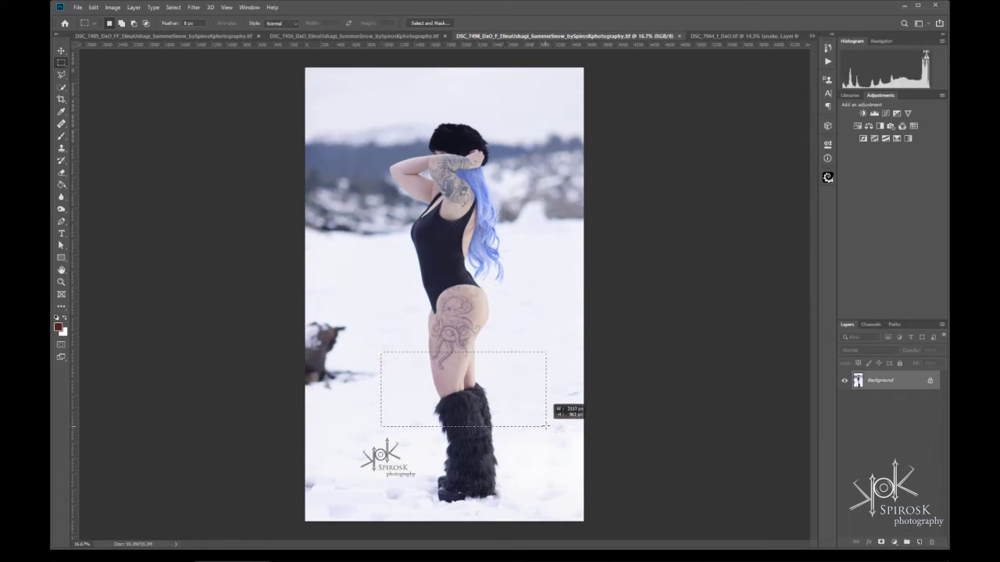
{"action": "left_click_drag", "start_coordinate": [551, 288], "coordinate": [517, 403]}
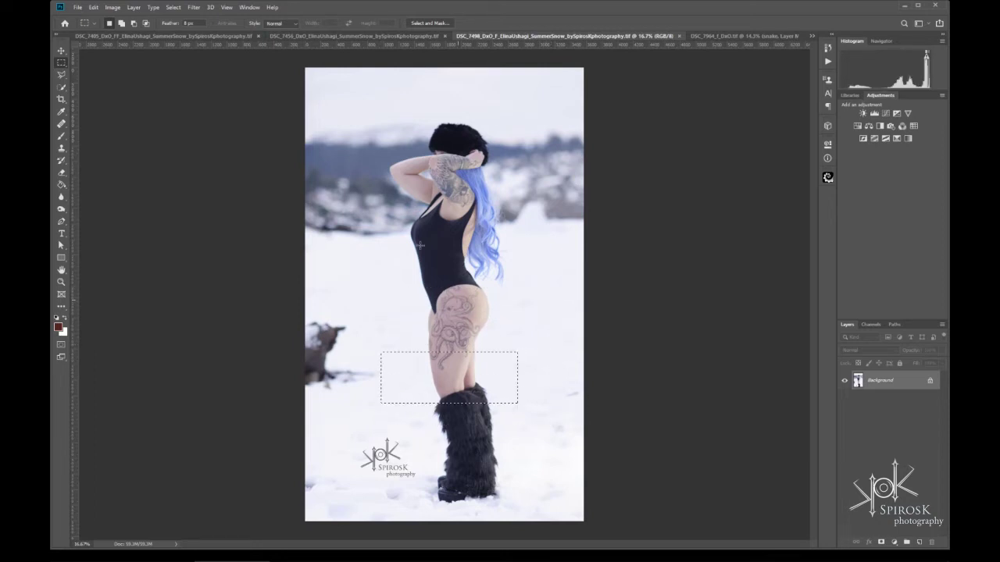
{"action": "key", "text": "ctrl+d"}
Draw a square selection over the head and torso, reposition it, then clear it.
{"action": "left_click_drag", "start_coordinate": [381, 104], "coordinate": [513, 210]}
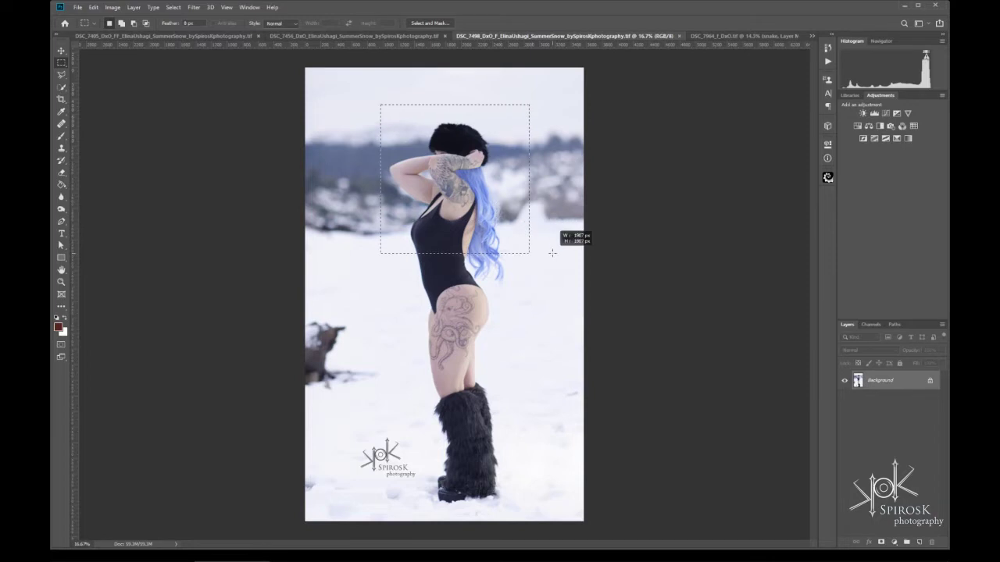
{"action": "left_click_drag", "start_coordinate": [511, 209], "coordinate": [570, 268]}
{"action": "left_click_drag", "start_coordinate": [516, 243], "coordinate": [505, 226]}
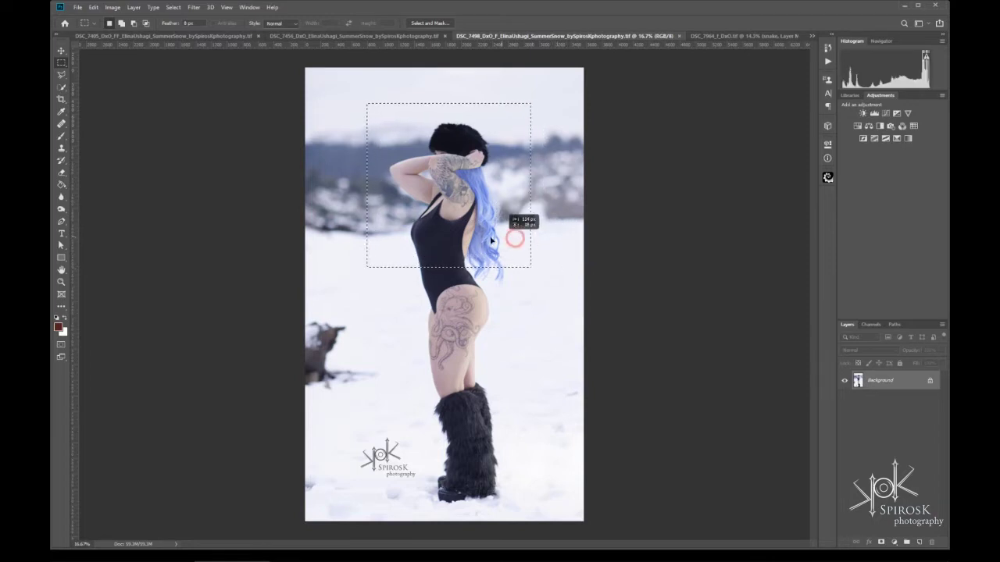
{"action": "left_click_drag", "start_coordinate": [505, 225], "coordinate": [504, 232]}
{"action": "left_click", "coordinate": [359, 89]}
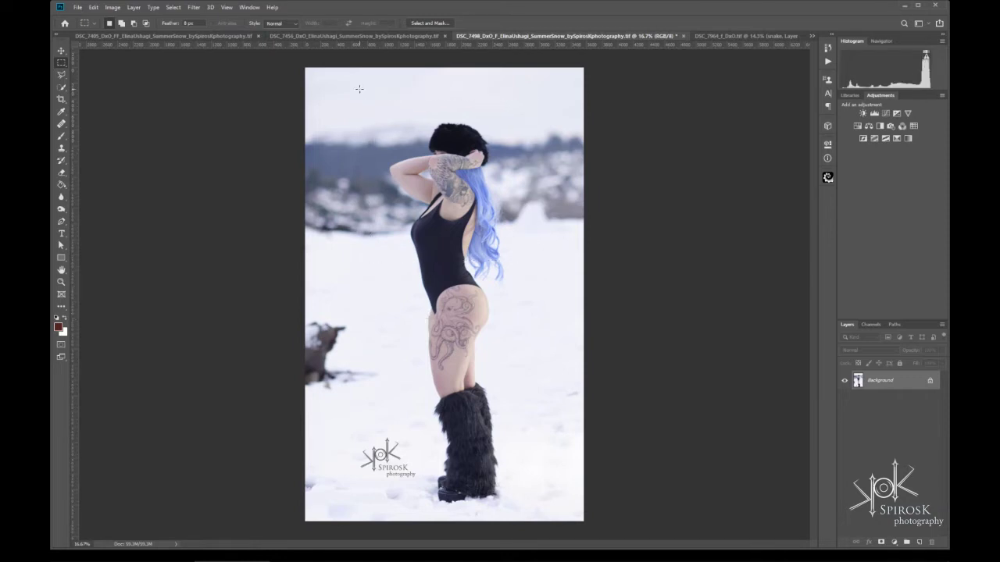
Switch to the Elliptical Marquee and try oval selections around the torso, clearing each.
{"action": "right_click", "coordinate": [66, 64]}
{"action": "left_click", "coordinate": [100, 72]}
{"action": "left_click_drag", "start_coordinate": [333, 114], "coordinate": [559, 268]}
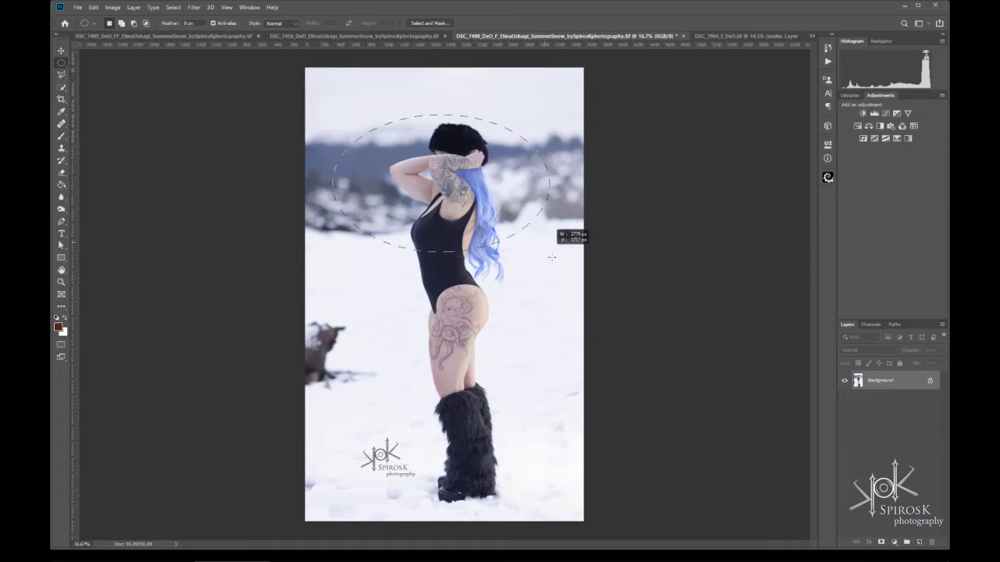
{"action": "left_click_drag", "start_coordinate": [482, 225], "coordinate": [480, 204]}
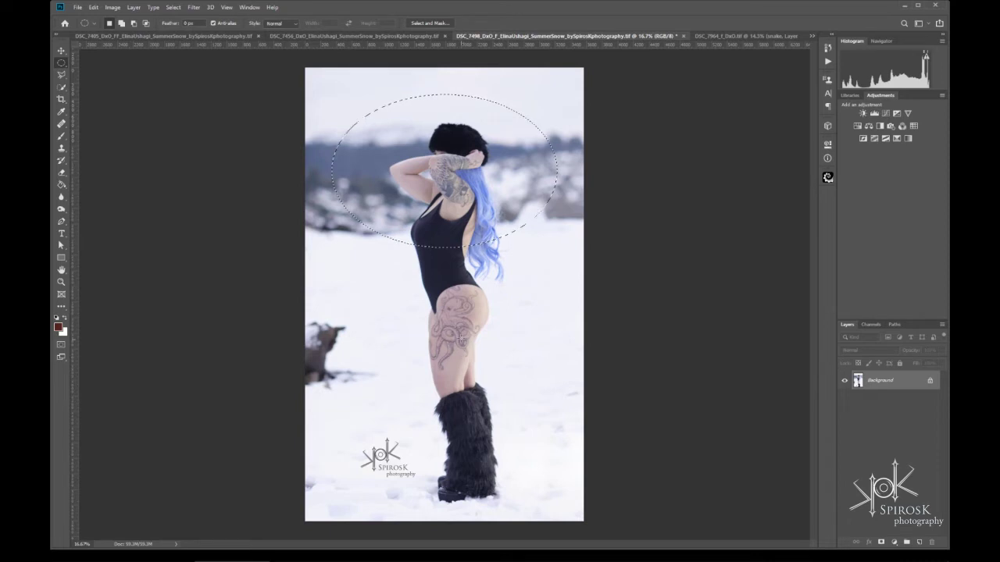
{"action": "left_click", "coordinate": [439, 322]}
{"action": "left_click_drag", "start_coordinate": [361, 106], "coordinate": [555, 286]}
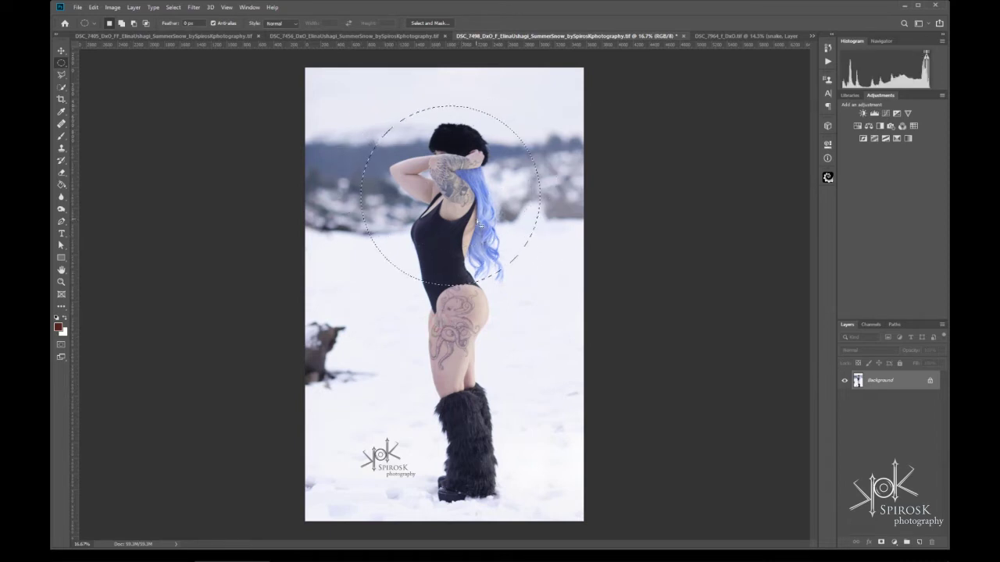
{"action": "left_click_drag", "start_coordinate": [556, 285], "coordinate": [457, 192]}
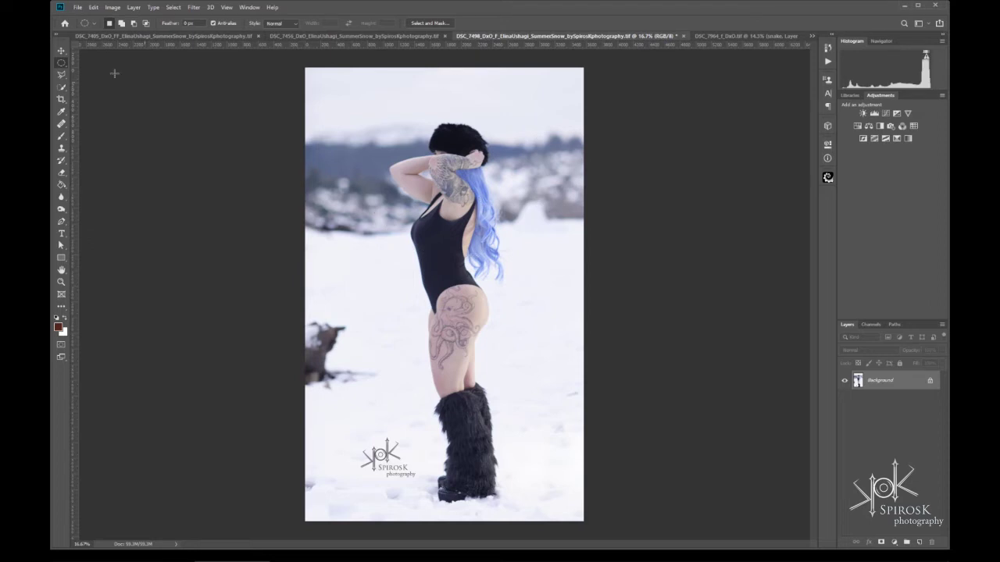
{"action": "right_click", "coordinate": [67, 63]}
Add rectangular selections around the head, raised arm, back and hair, and above the hat.
{"action": "left_click", "coordinate": [101, 63]}
{"action": "left_click_drag", "start_coordinate": [365, 102], "coordinate": [489, 225]}
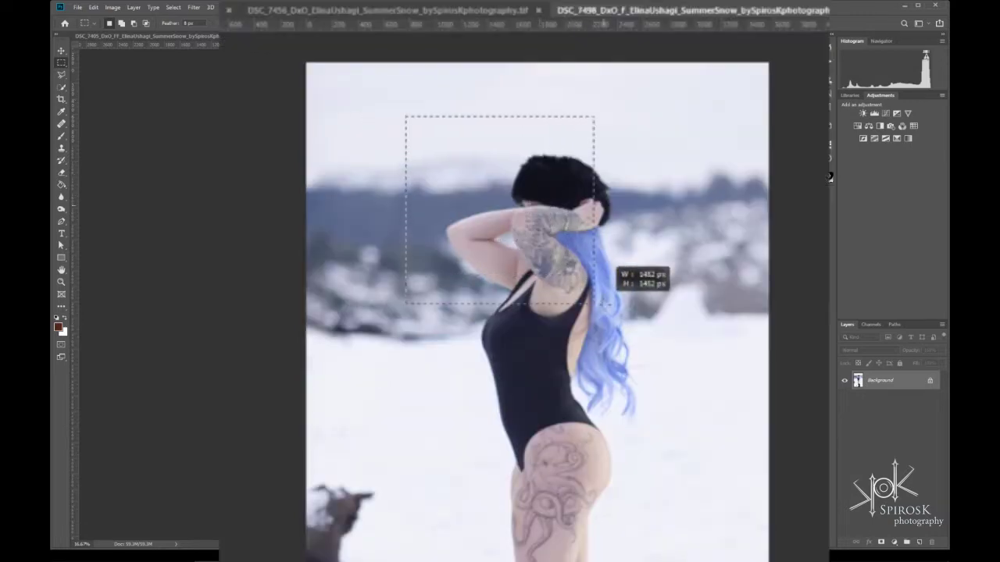
{"action": "left_click_drag", "start_coordinate": [615, 318], "coordinate": [605, 315]}
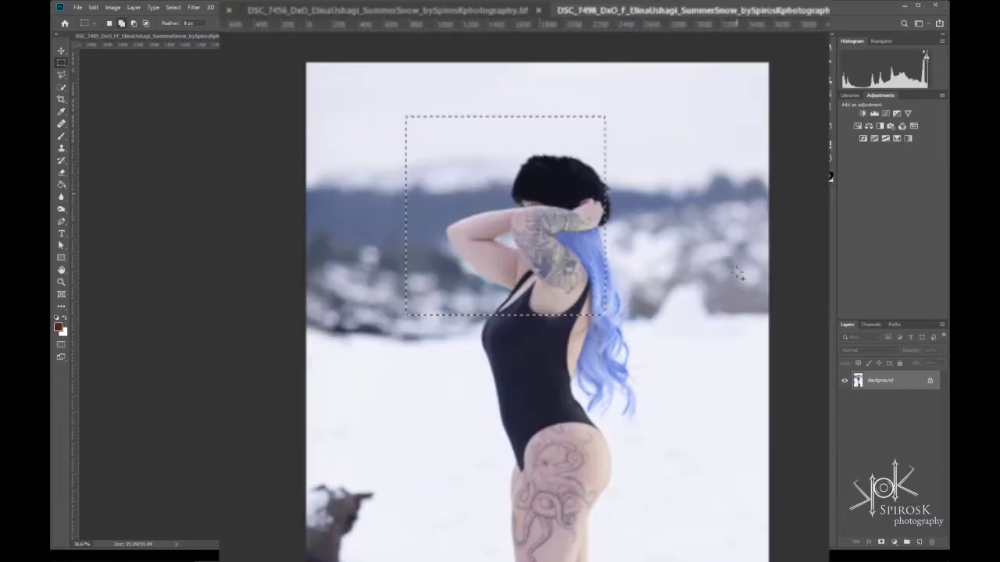
{"action": "mouse_move", "coordinate": [721, 280]}
{"action": "left_mouse_down"}
{"action": "mouse_move", "coordinate": [562, 341]}
{"action": "mouse_move", "coordinate": [509, 373]}
{"action": "left_mouse_up"}
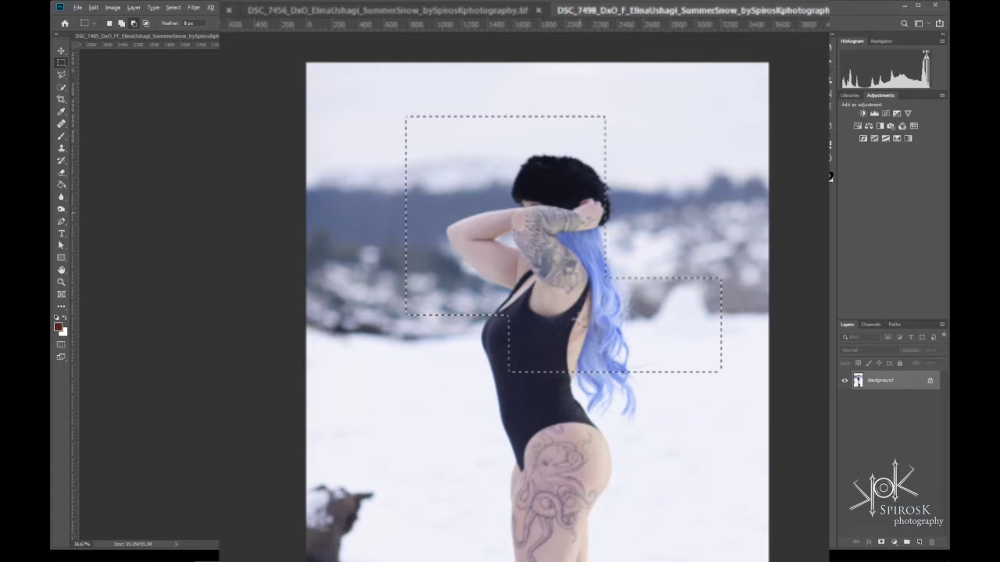
{"action": "left_click_drag", "start_coordinate": [578, 316], "coordinate": [667, 457]}
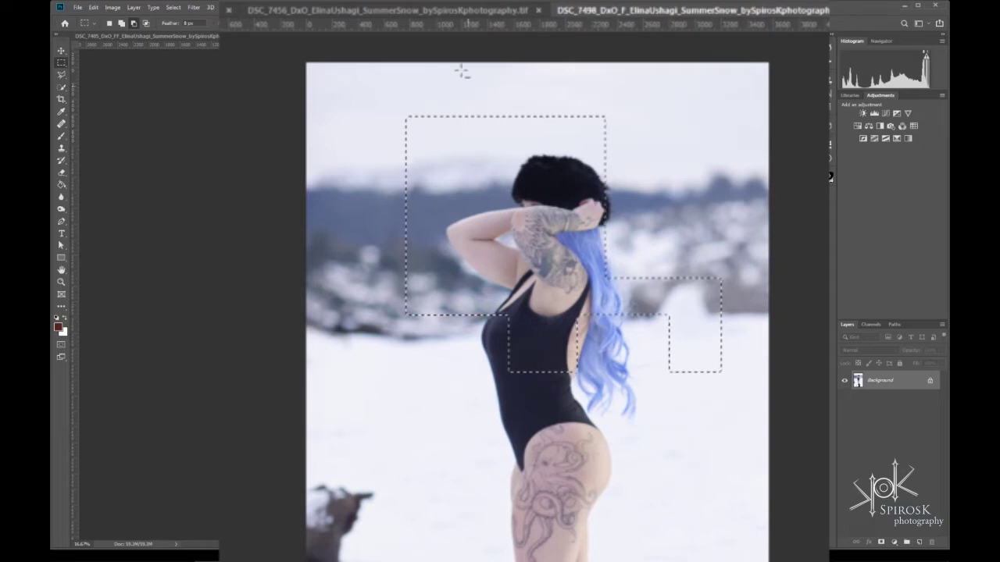
{"action": "left_click_drag", "start_coordinate": [352, 84], "coordinate": [476, 182]}
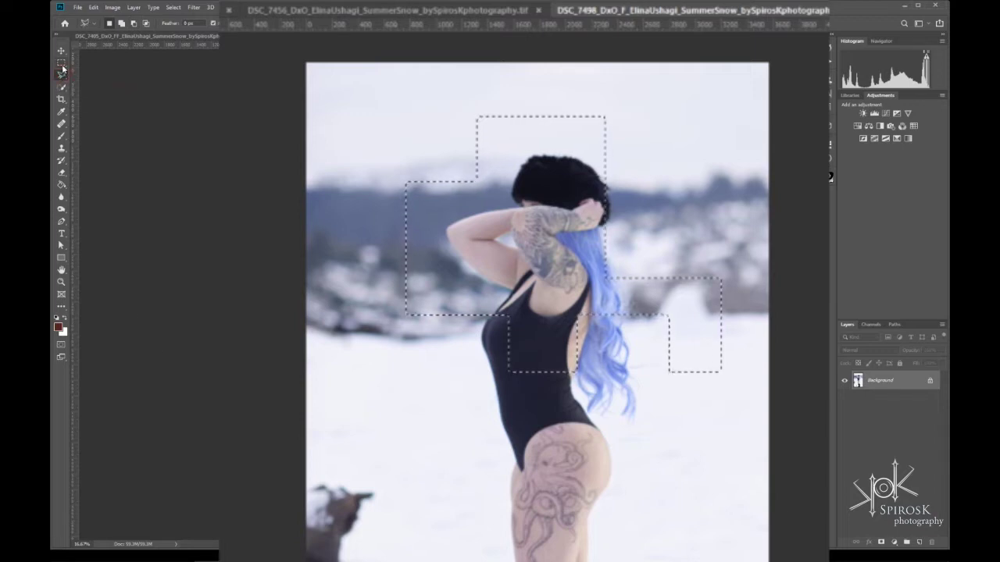
Add oval areas below the hair, near the hip, and along the selection's left edge.
{"action": "right_click", "coordinate": [63, 68]}
{"action": "left_click", "coordinate": [109, 71]}
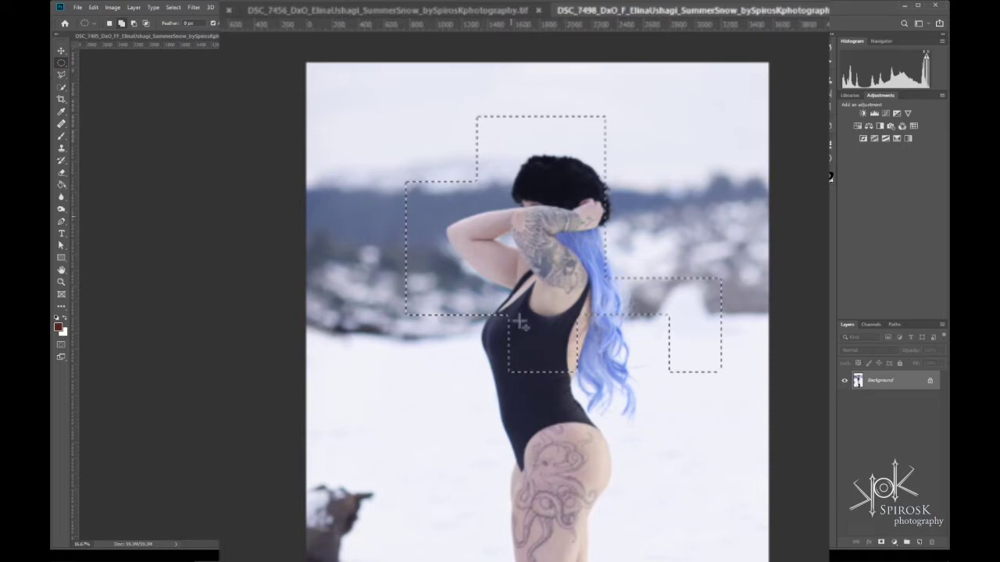
{"action": "left_click_drag", "start_coordinate": [545, 309], "coordinate": [712, 515]}
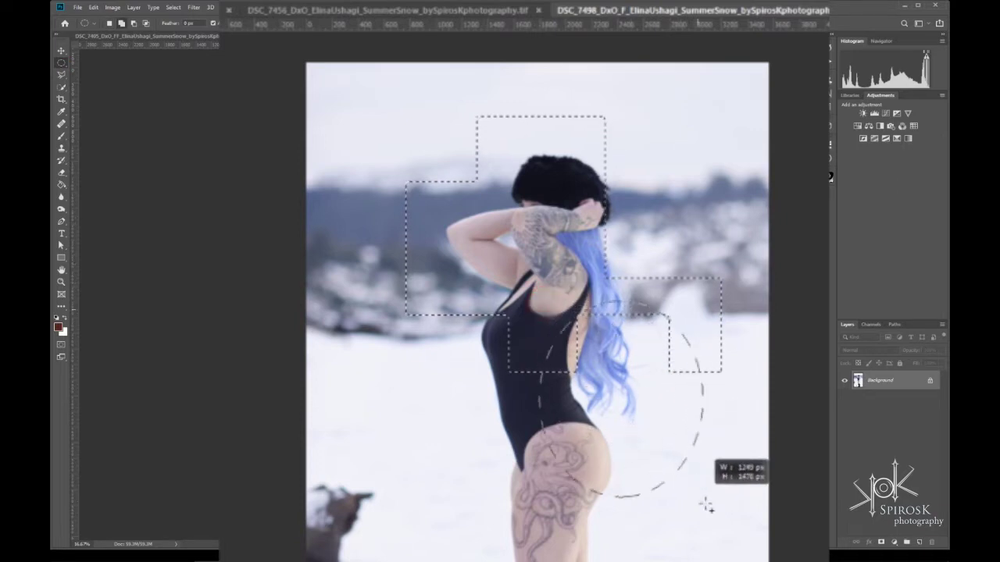
{"action": "left_click_drag", "start_coordinate": [712, 516], "coordinate": [707, 463]}
{"action": "mouse_move", "coordinate": [364, 195]}
{"action": "left_mouse_down"}
{"action": "mouse_move", "coordinate": [419, 259]}
{"action": "mouse_move", "coordinate": [435, 310]}
{"action": "left_mouse_up"}
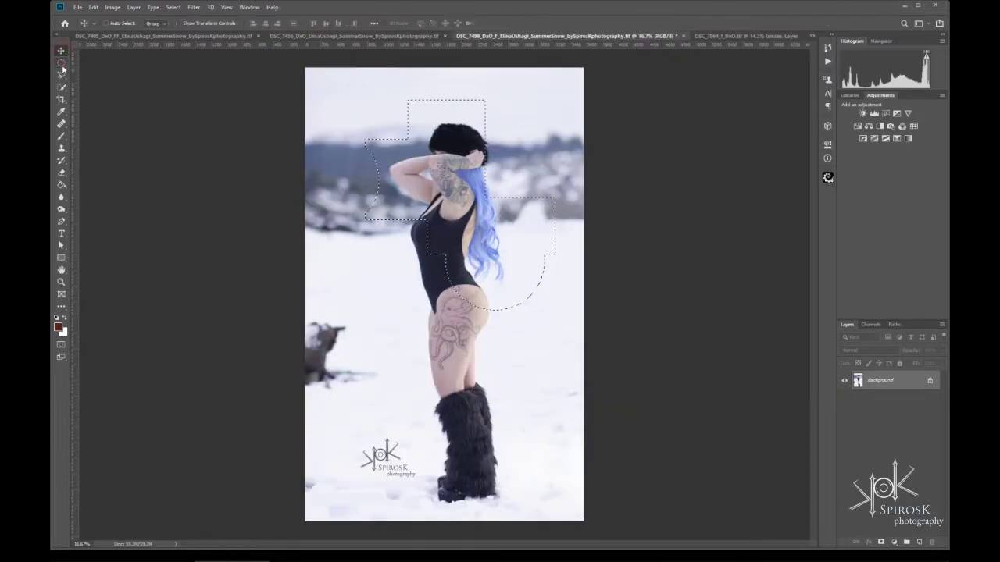
{"action": "right_click", "coordinate": [61, 62]}
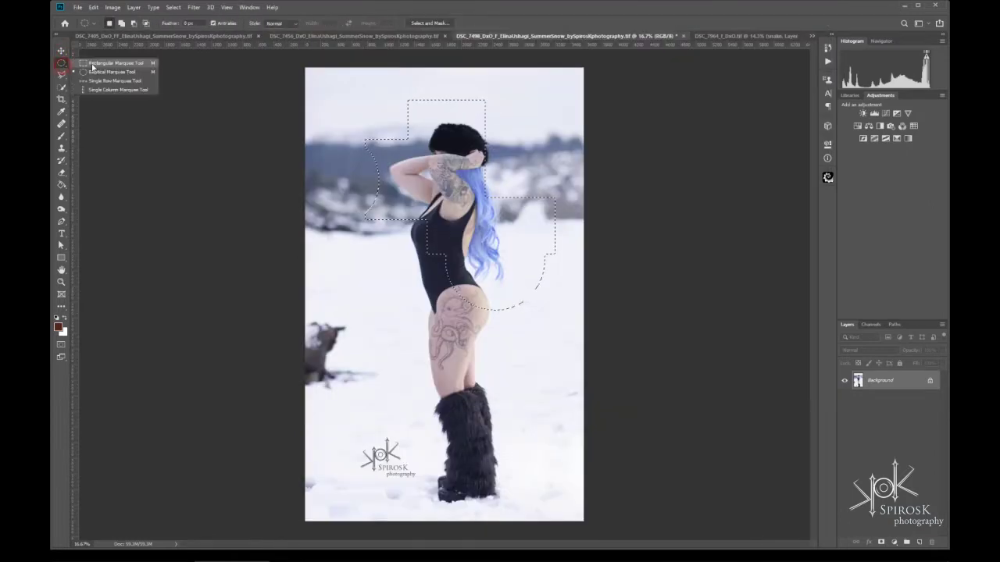
In Add to Selection mode, add rectangles from the waist to the hip and lower left.
{"action": "left_click", "coordinate": [91, 63]}
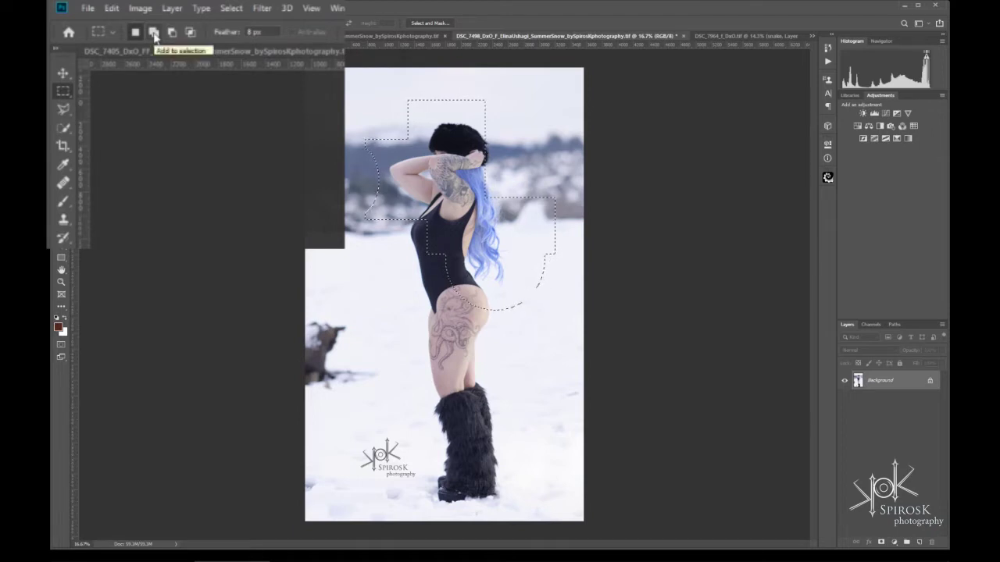
{"action": "left_click", "coordinate": [154, 33]}
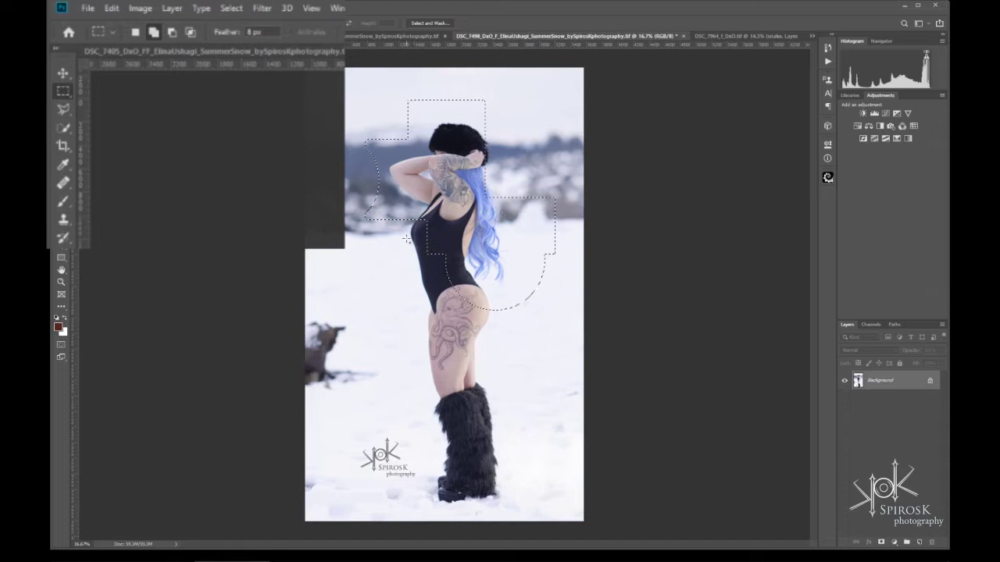
{"action": "left_click_drag", "start_coordinate": [407, 238], "coordinate": [478, 306]}
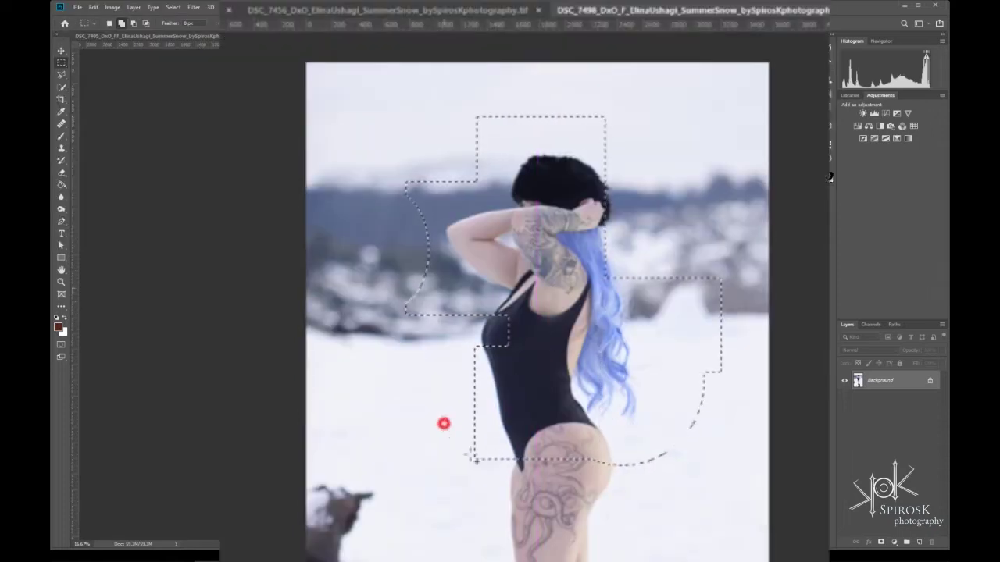
{"action": "left_click_drag", "start_coordinate": [445, 438], "coordinate": [584, 551]}
{"action": "left_click_drag", "start_coordinate": [372, 363], "coordinate": [484, 490]}
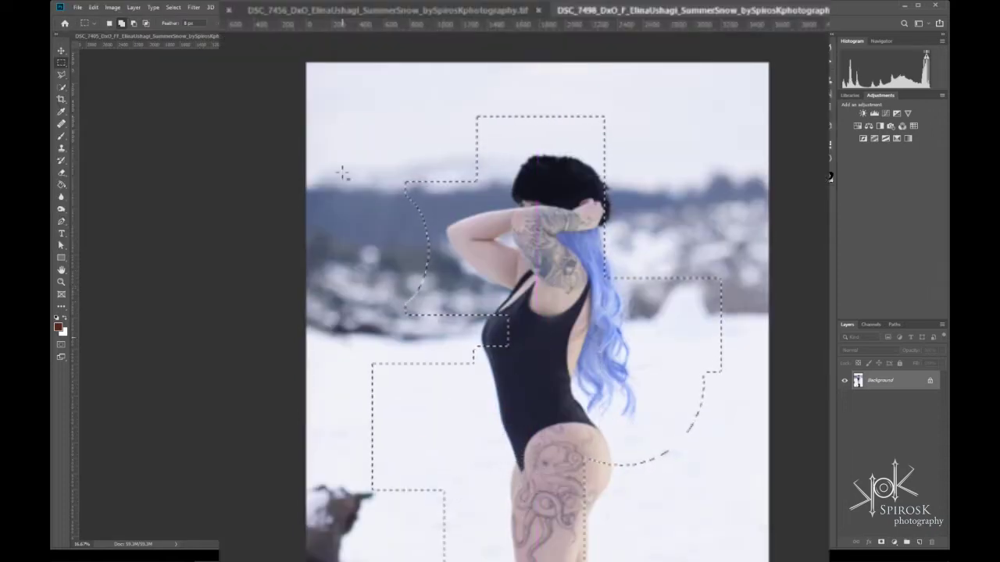
Subtract rectangles from the selection's lower-right curve and bottom-left edge.
{"action": "left_click", "coordinate": [134, 22]}
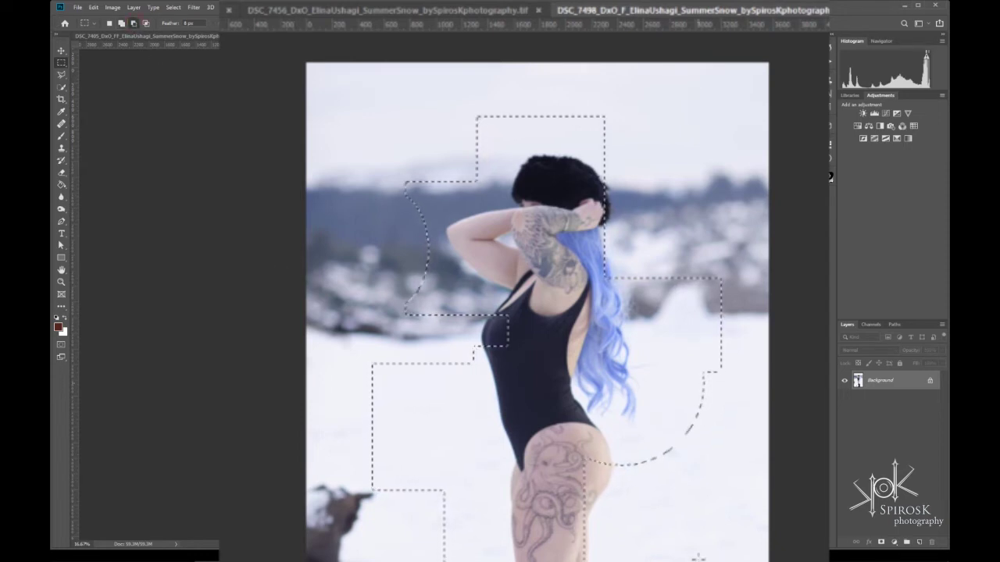
{"action": "left_click_drag", "start_coordinate": [707, 489], "coordinate": [648, 411]}
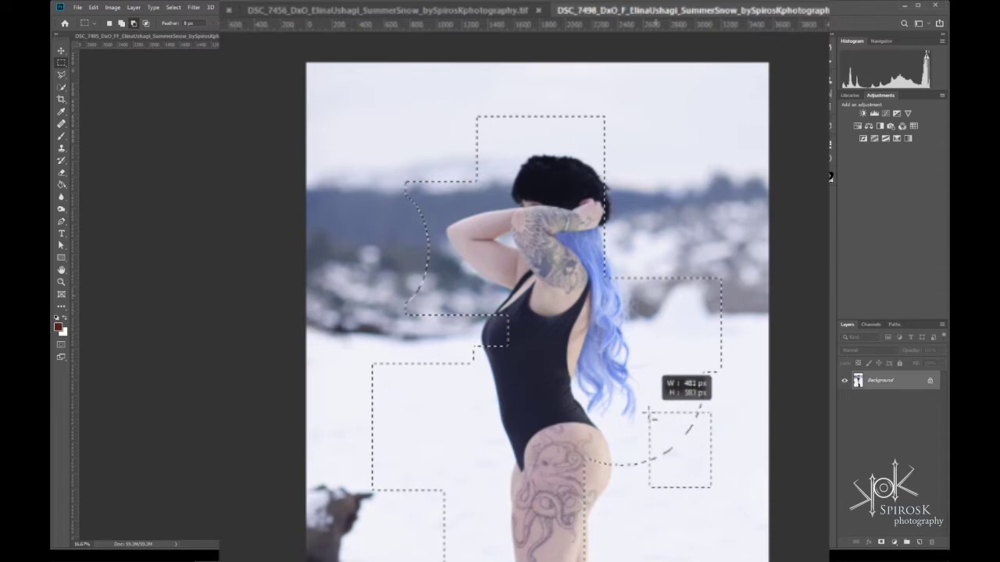
{"action": "left_click_drag", "start_coordinate": [414, 540], "coordinate": [491, 561]}
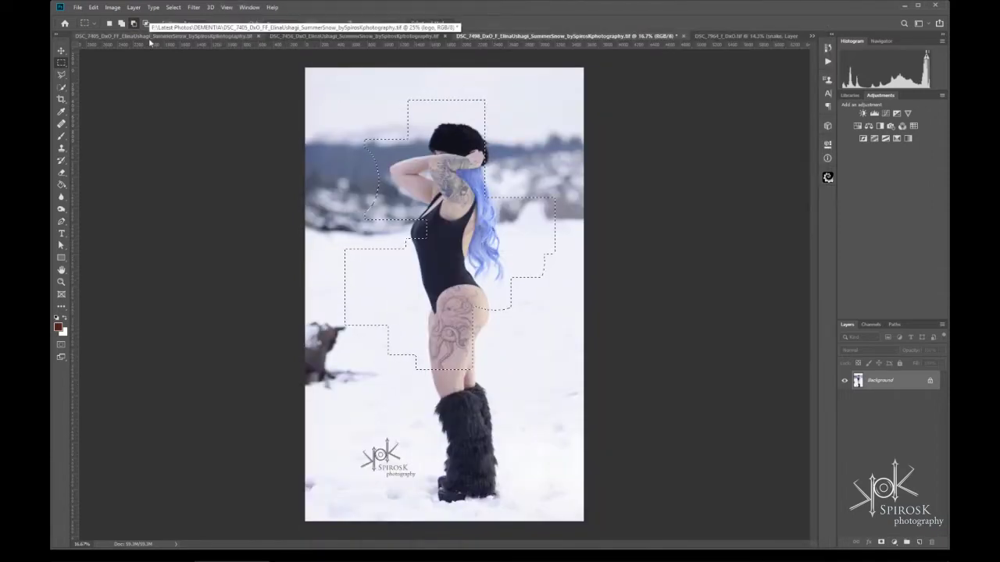
{"action": "right_click", "coordinate": [61, 62]}
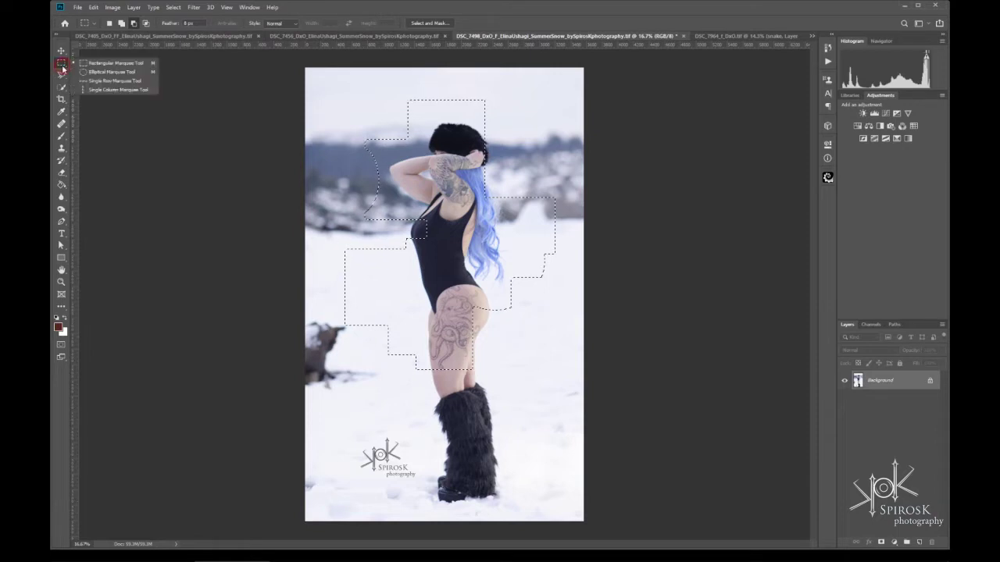
Subtract elliptical areas from the lower part of the selection.
{"action": "left_click", "coordinate": [89, 69]}
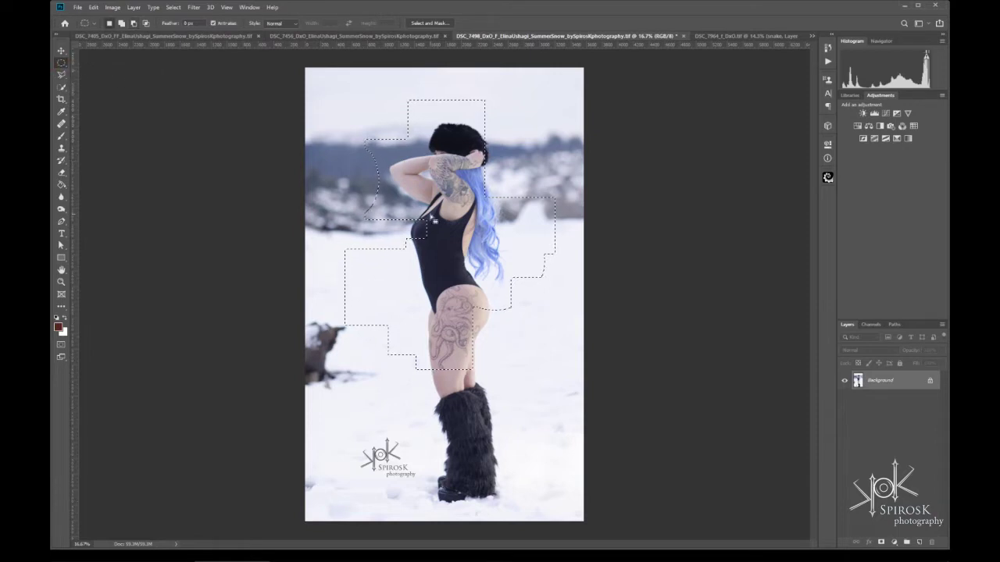
{"action": "left_click", "coordinate": [134, 24]}
{"action": "left_click_drag", "start_coordinate": [325, 243], "coordinate": [504, 435]}
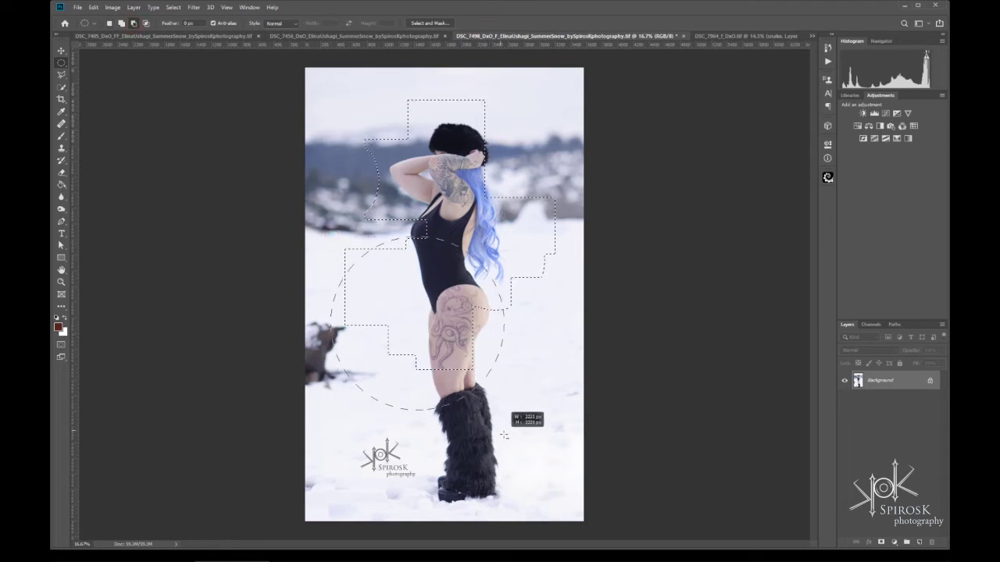
{"action": "left_click_drag", "start_coordinate": [505, 435], "coordinate": [601, 481]}
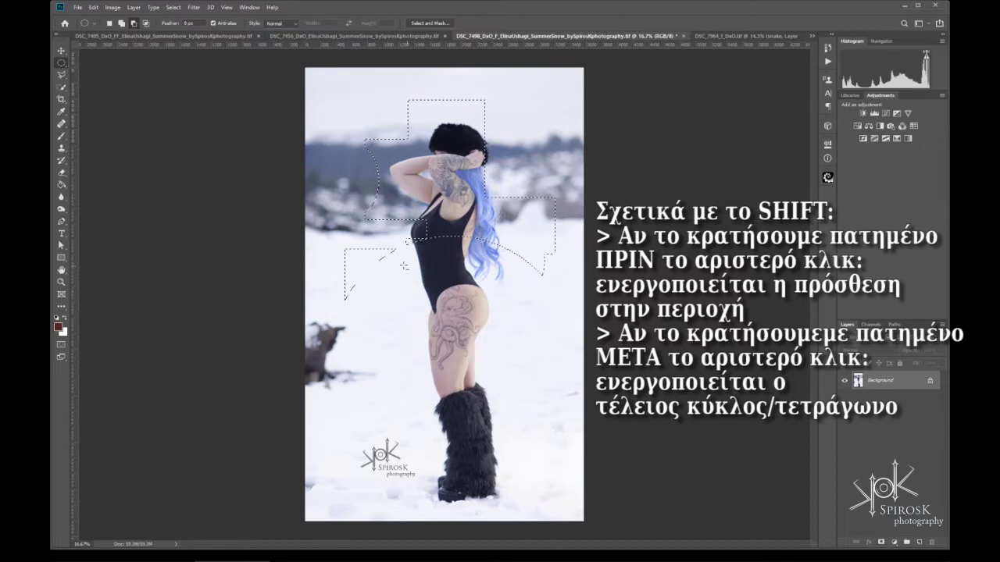
{"action": "left_click_drag", "start_coordinate": [415, 259], "coordinate": [443, 285]}
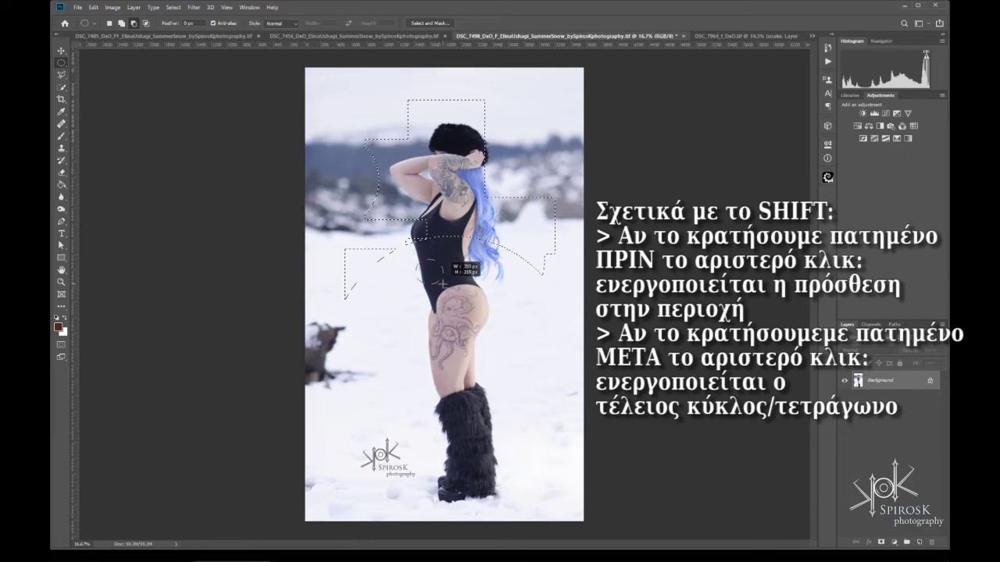
{"action": "left_click_drag", "start_coordinate": [443, 286], "coordinate": [584, 411]}
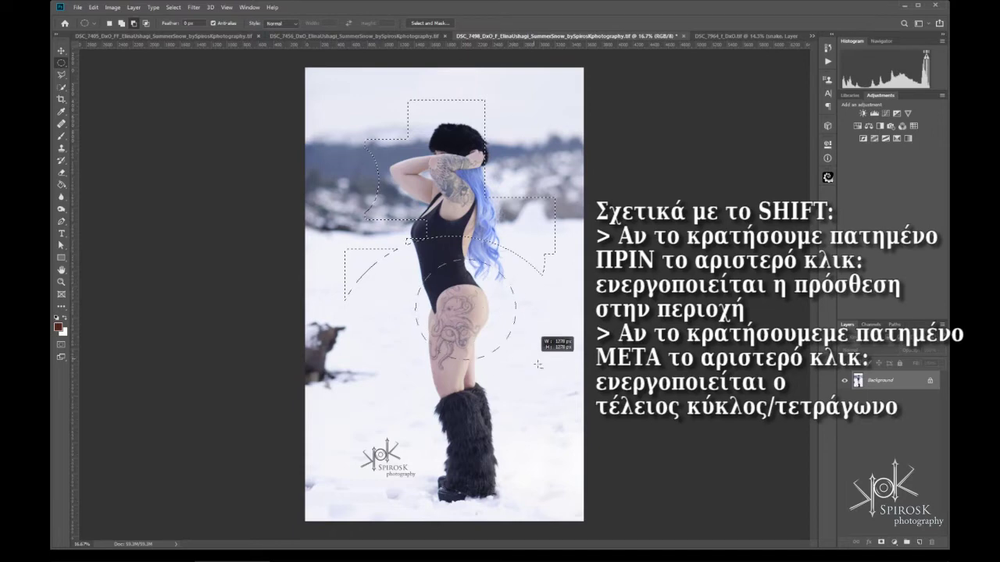
{"action": "mouse_move", "coordinate": [583, 412]}
{"action": "left_mouse_down"}
{"action": "mouse_move", "coordinate": [514, 445]}
{"action": "mouse_move", "coordinate": [545, 452]}
{"action": "left_mouse_up"}
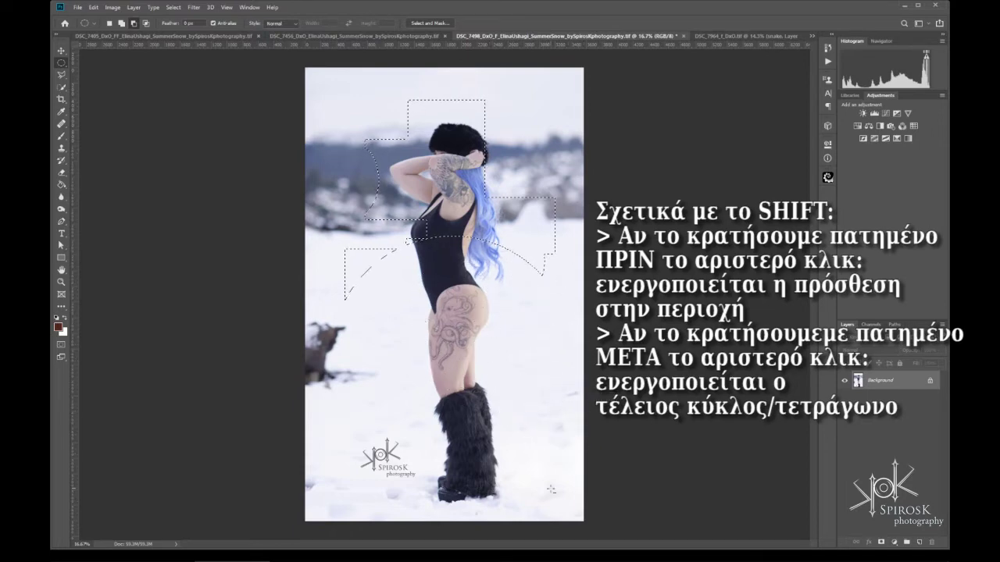
Add a rectangular square over the hips, reset to New Selection, and deselect.
{"action": "right_click", "coordinate": [67, 60]}
{"action": "left_click", "coordinate": [82, 61]}
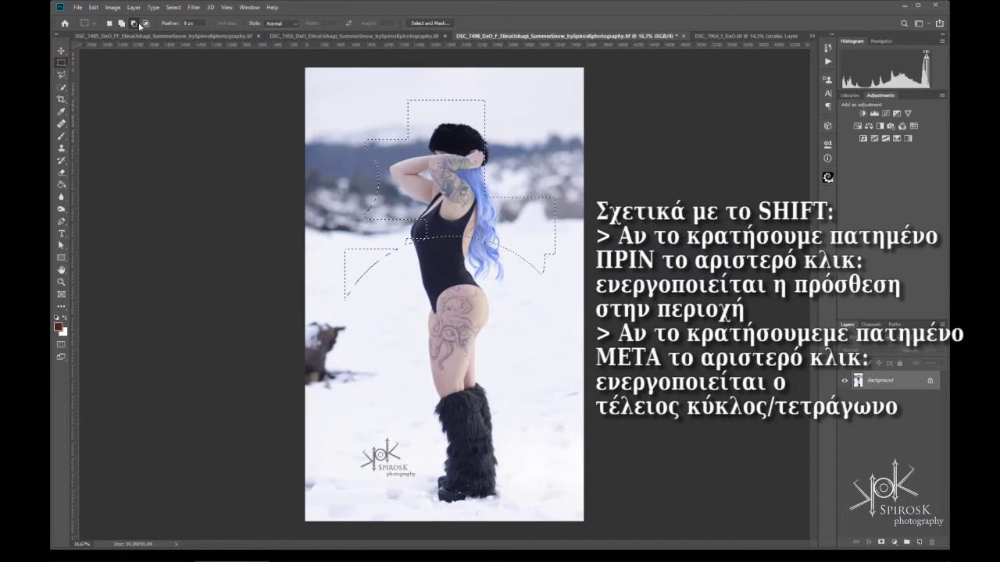
{"action": "left_click", "coordinate": [121, 24]}
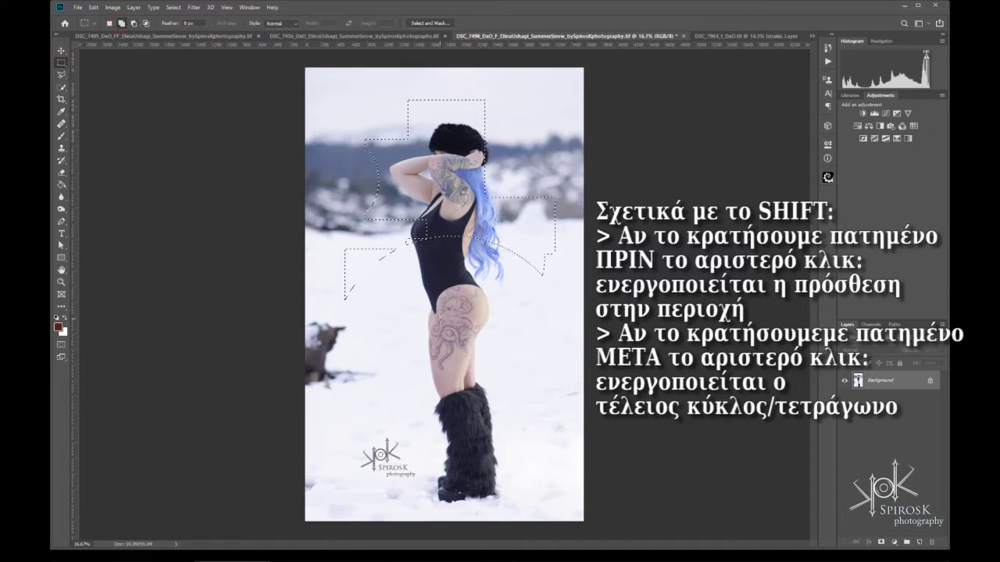
{"action": "mouse_move", "coordinate": [412, 329]}
{"action": "left_mouse_down"}
{"action": "mouse_move", "coordinate": [428, 307]}
{"action": "mouse_move", "coordinate": [551, 237]}
{"action": "left_mouse_up"}
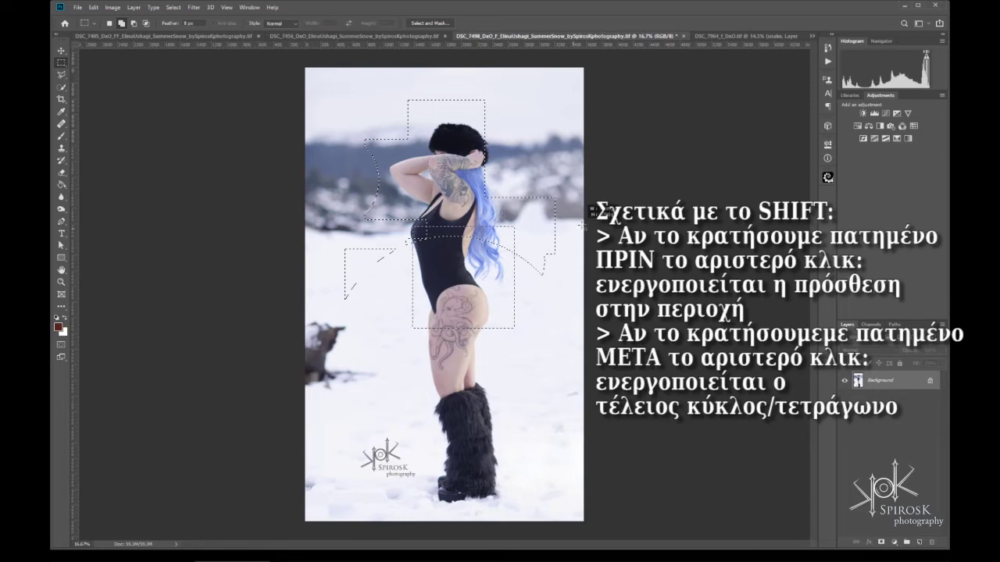
{"action": "mouse_move", "coordinate": [552, 237]}
{"action": "left_mouse_down"}
{"action": "mouse_move", "coordinate": [510, 199]}
{"action": "mouse_move", "coordinate": [509, 209]}
{"action": "left_mouse_up"}
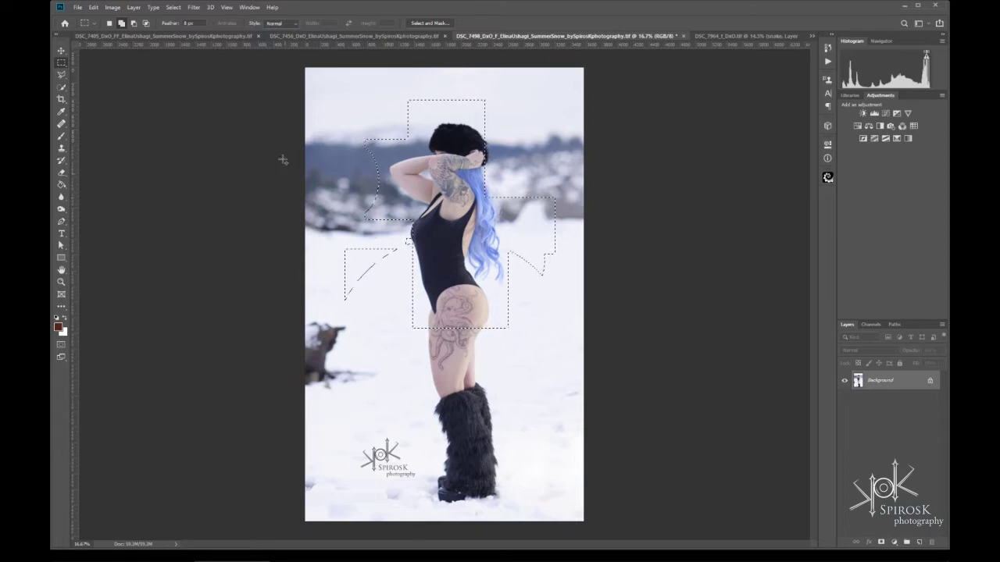
{"action": "left_click", "coordinate": [111, 23]}
{"action": "key", "text": "ctrl+d"}
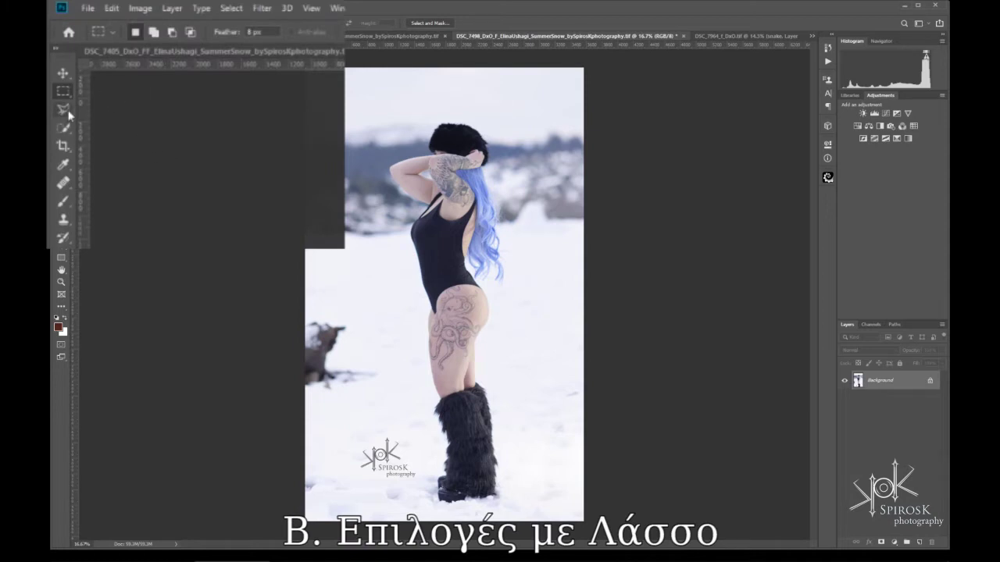
With the Lasso Tool, draw freehand loops beside and over the thigh, then deselect.
{"action": "left_click", "coordinate": [69, 114]}
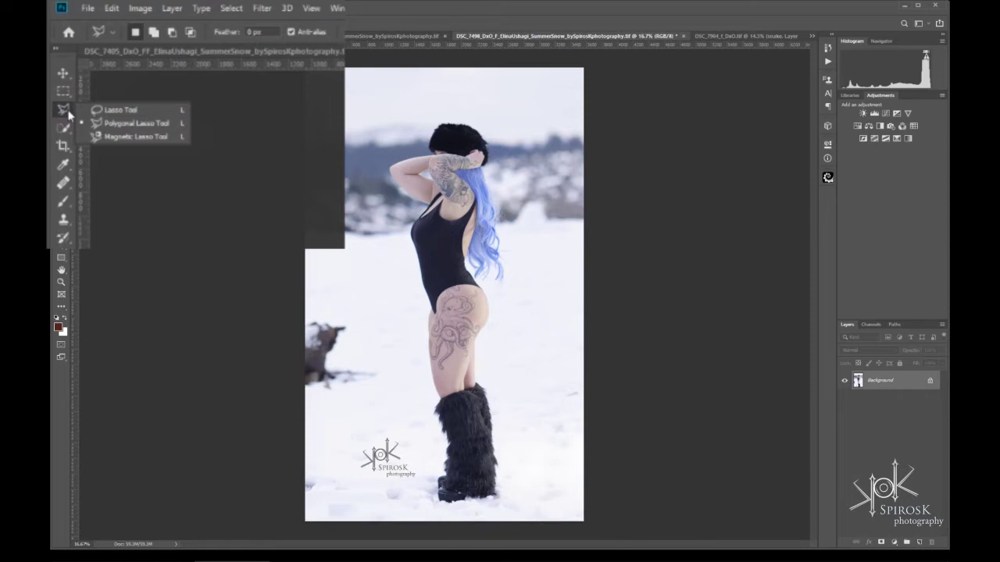
{"action": "left_click", "coordinate": [117, 109]}
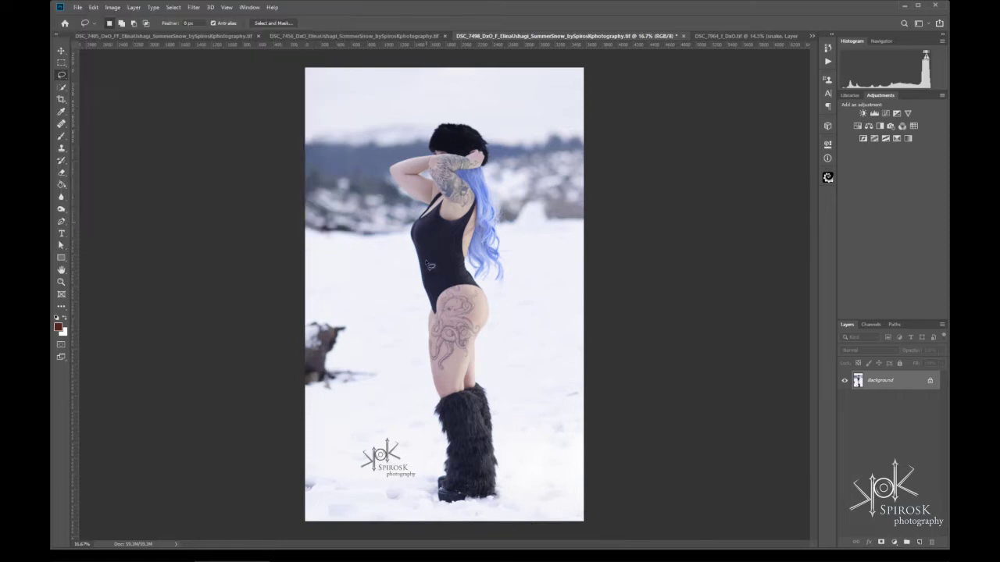
{"action": "scroll", "coordinate": [431, 345], "scroll_direction": "up", "scroll_amount": 3}
{"action": "left_click_drag", "start_coordinate": [406, 276], "coordinate": [341, 322]}
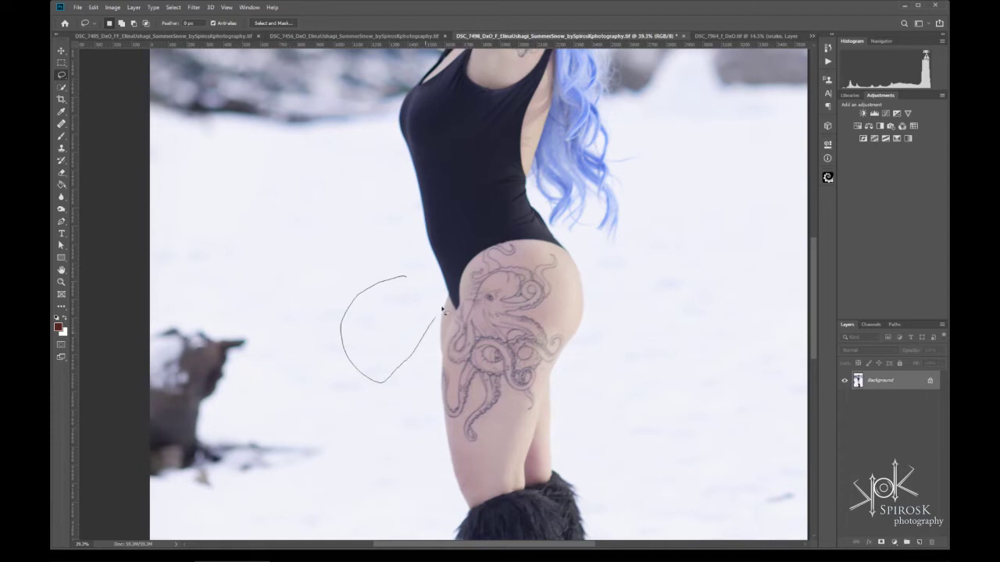
{"action": "left_click_drag", "start_coordinate": [341, 322], "coordinate": [407, 270]}
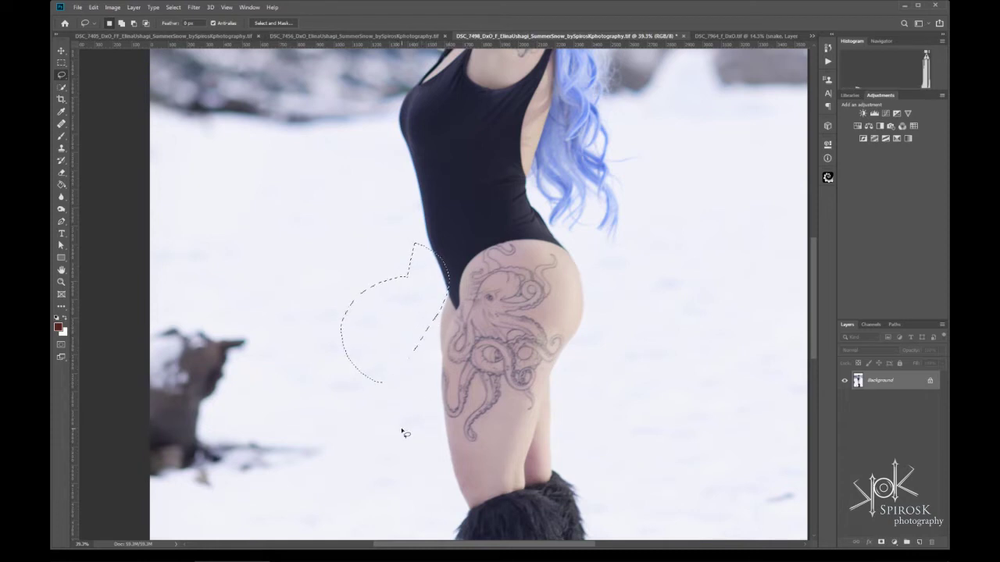
{"action": "scroll", "coordinate": [405, 428], "scroll_direction": "down", "scroll_amount": 1}
{"action": "scroll", "coordinate": [405, 426], "scroll_direction": "down", "scroll_amount": 1}
{"action": "scroll", "coordinate": [405, 427], "scroll_direction": "up", "scroll_amount": 1}
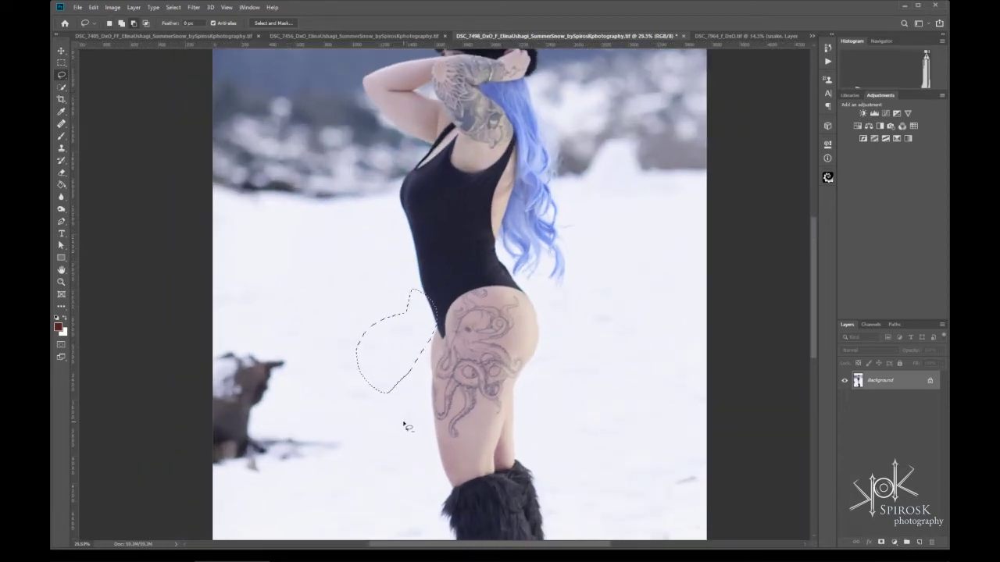
{"action": "left_click_drag", "start_coordinate": [423, 399], "coordinate": [428, 408]}
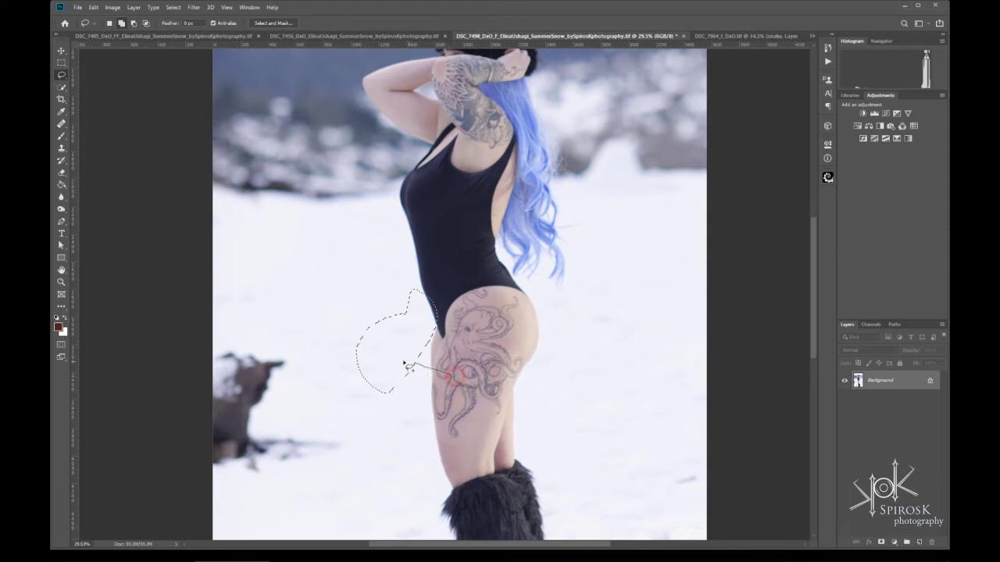
{"action": "left_click_drag", "start_coordinate": [447, 344], "coordinate": [500, 379]}
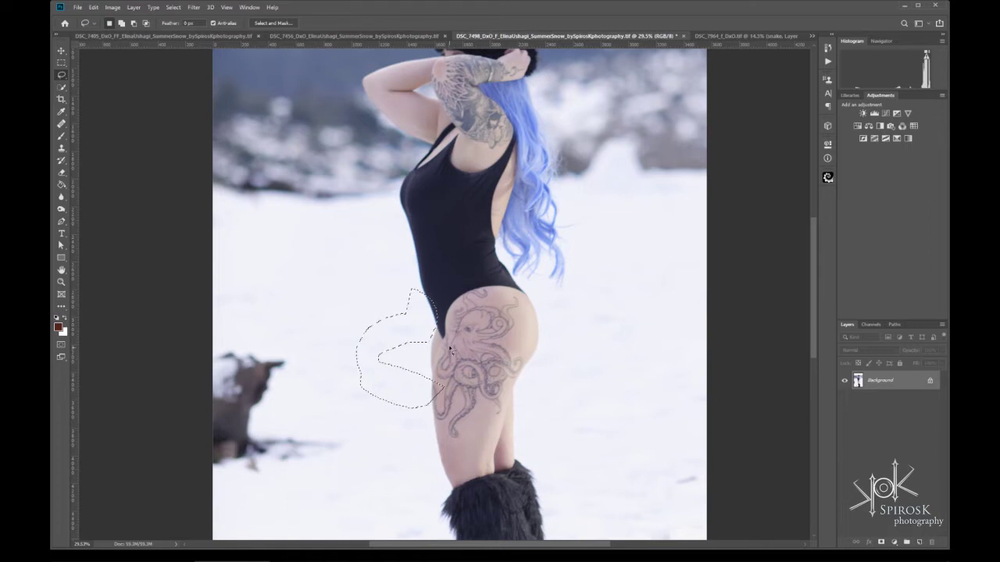
{"action": "key", "text": "ctrl+d"}
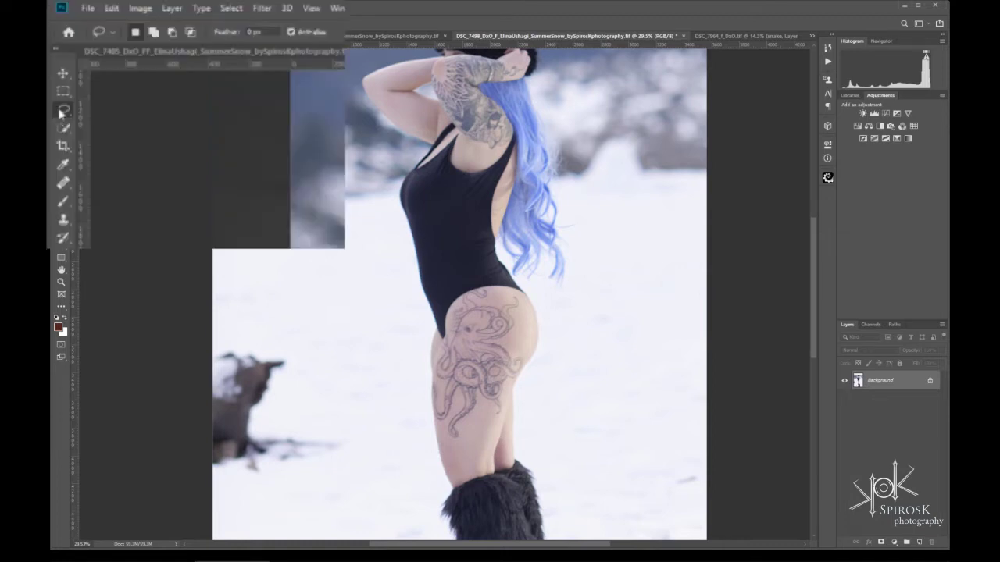
With the Polygonal Lasso, place points up the swimsuit edge to the outline's top.
{"action": "right_click", "coordinate": [61, 75]}
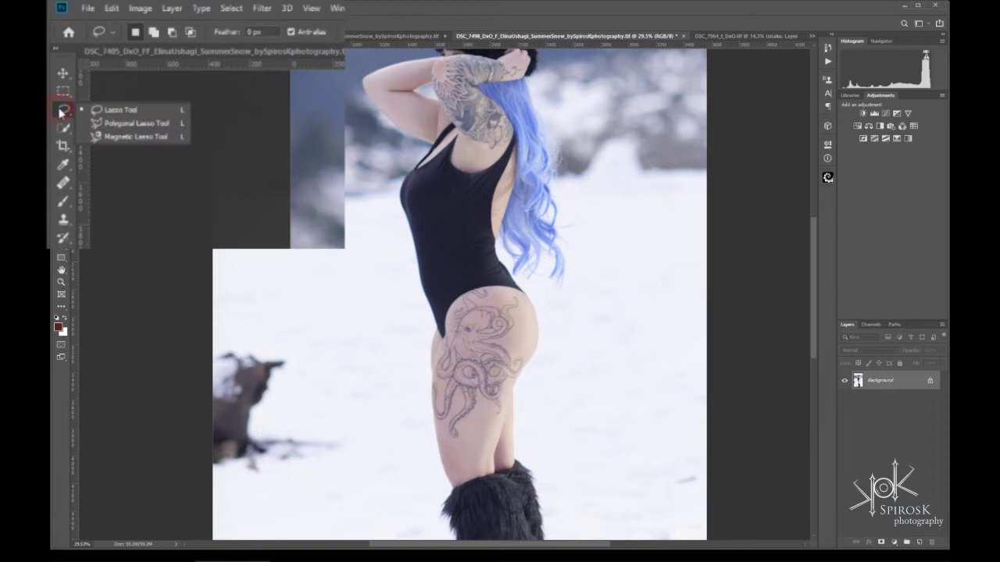
{"action": "left_click", "coordinate": [123, 122]}
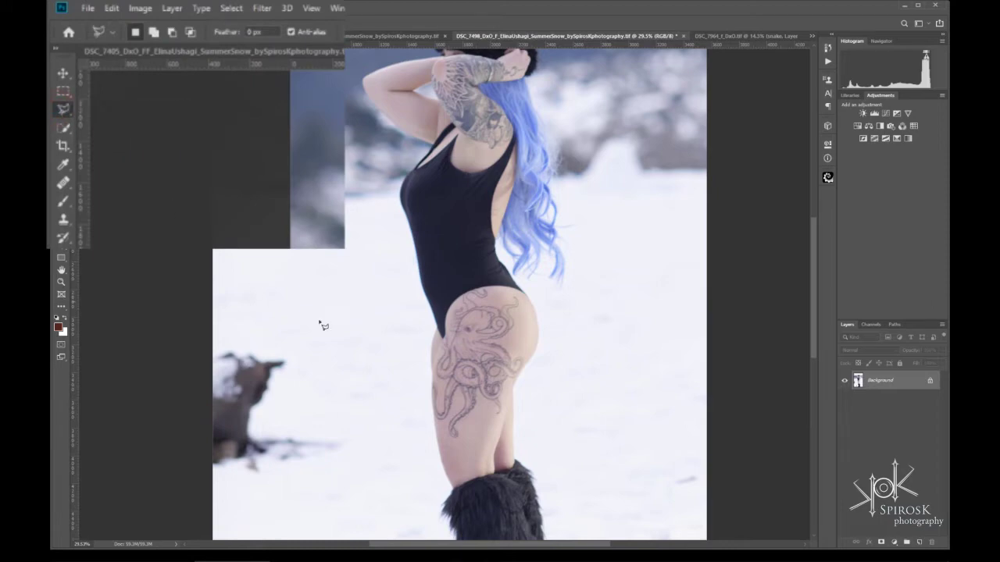
{"action": "scroll", "coordinate": [406, 390], "scroll_direction": "up", "scroll_amount": 8}
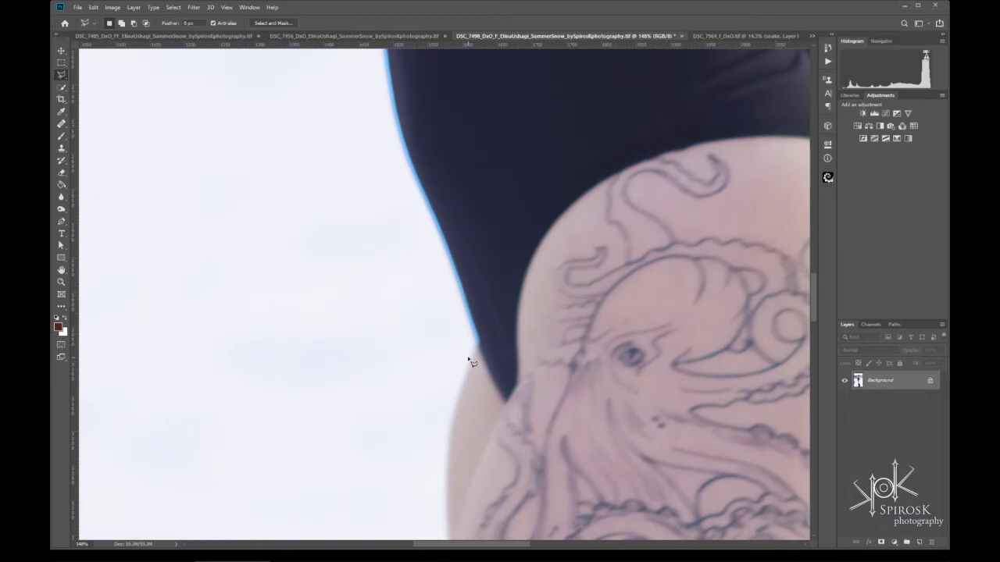
{"action": "left_click", "coordinate": [468, 364]}
{"action": "left_click", "coordinate": [469, 323]}
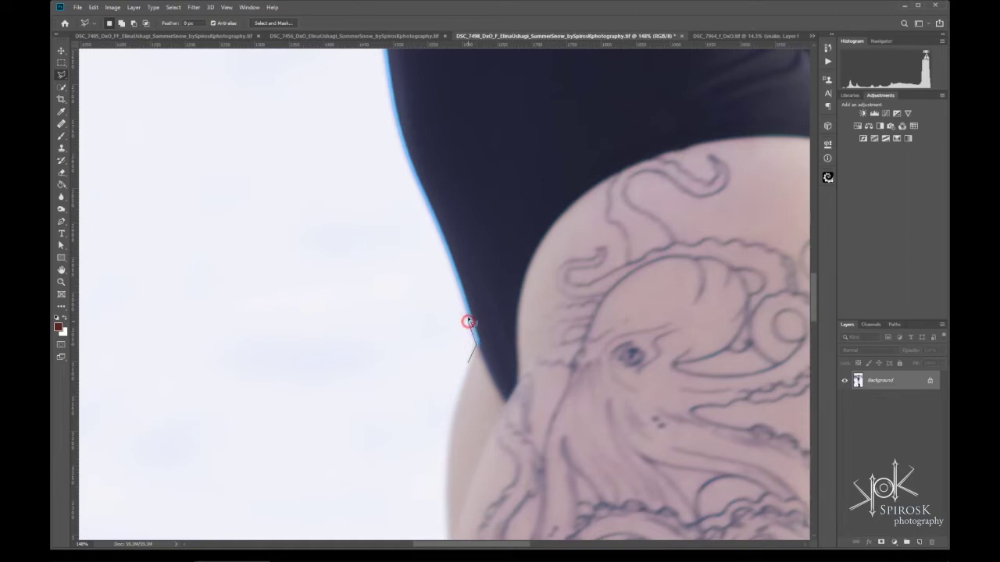
{"action": "left_click", "coordinate": [450, 275]}
{"action": "left_click", "coordinate": [437, 227]}
{"action": "left_click", "coordinate": [419, 197]}
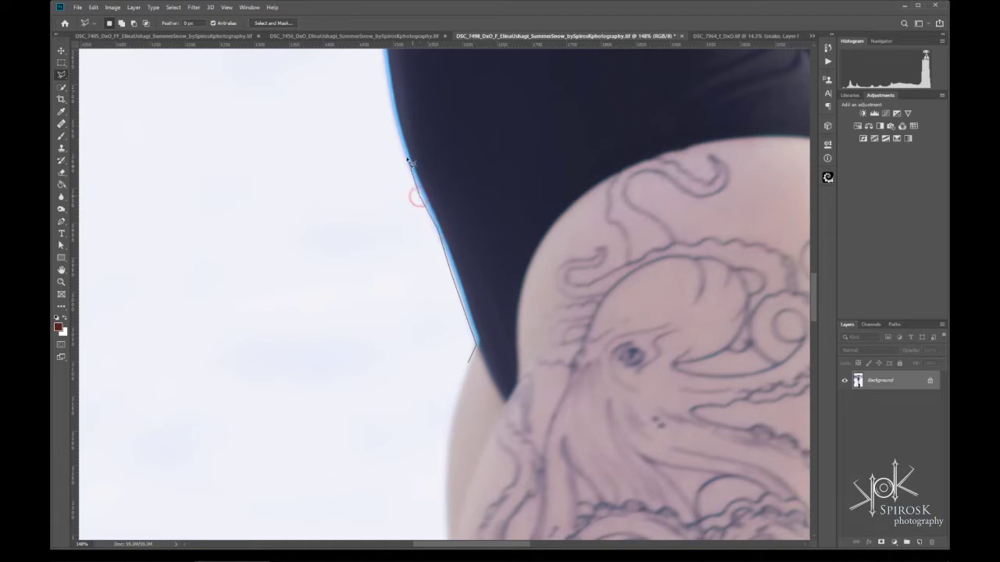
{"action": "left_click", "coordinate": [400, 141]}
{"action": "left_click", "coordinate": [369, 140]}
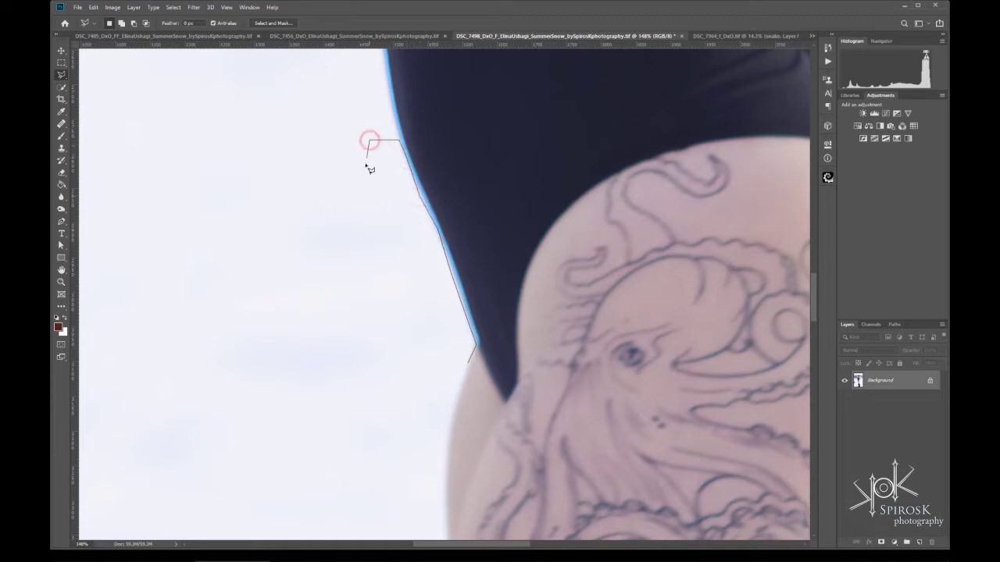
Bring the polygonal outline back down and around, closing it into a selection.
{"action": "left_click", "coordinate": [361, 189]}
{"action": "left_click", "coordinate": [383, 215]}
{"action": "left_click", "coordinate": [430, 266]}
{"action": "left_click", "coordinate": [412, 318]}
{"action": "left_click", "coordinate": [350, 324]}
{"action": "left_click", "coordinate": [303, 416]}
{"action": "left_click", "coordinate": [315, 454]}
{"action": "left_click", "coordinate": [359, 449]}
{"action": "left_click", "coordinate": [403, 413]}
{"action": "left_click", "coordinate": [411, 373]}
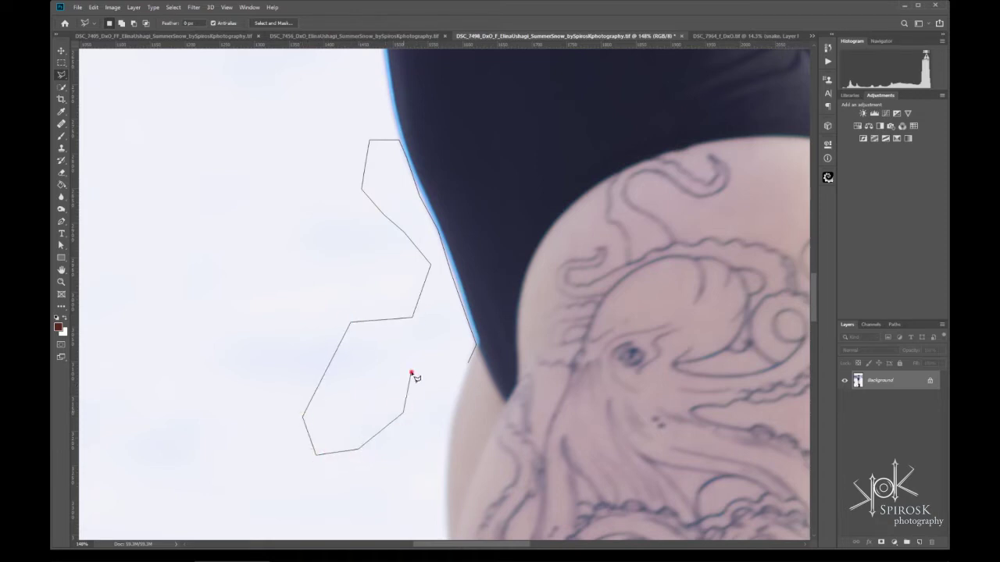
{"action": "double_click", "coordinate": [457, 345]}
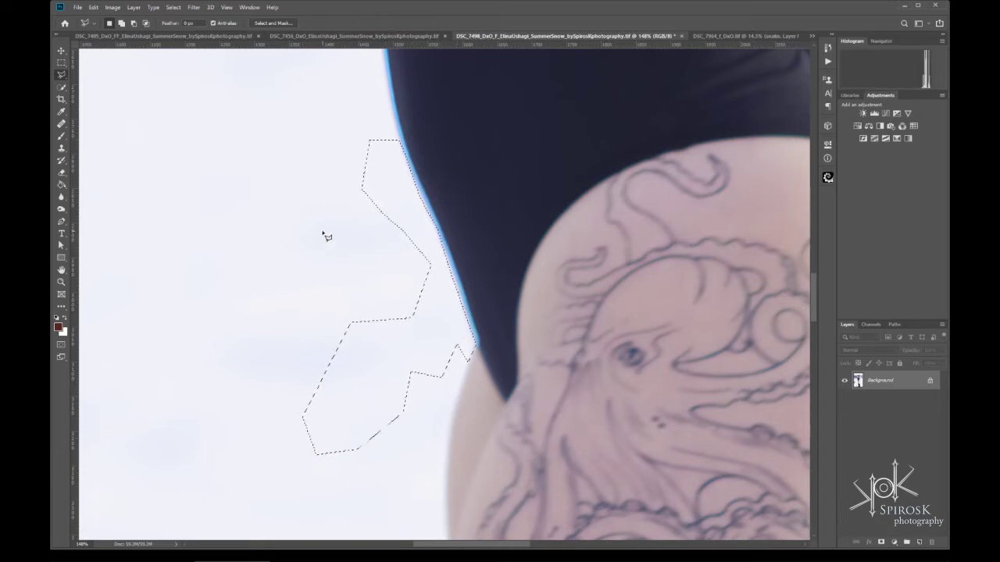
Add a second polygonal area along the swimsuit edge to the selection.
{"action": "left_click", "coordinate": [357, 228], "text": "shift"}
{"action": "left_click", "coordinate": [388, 217]}
{"action": "left_click", "coordinate": [420, 216]}
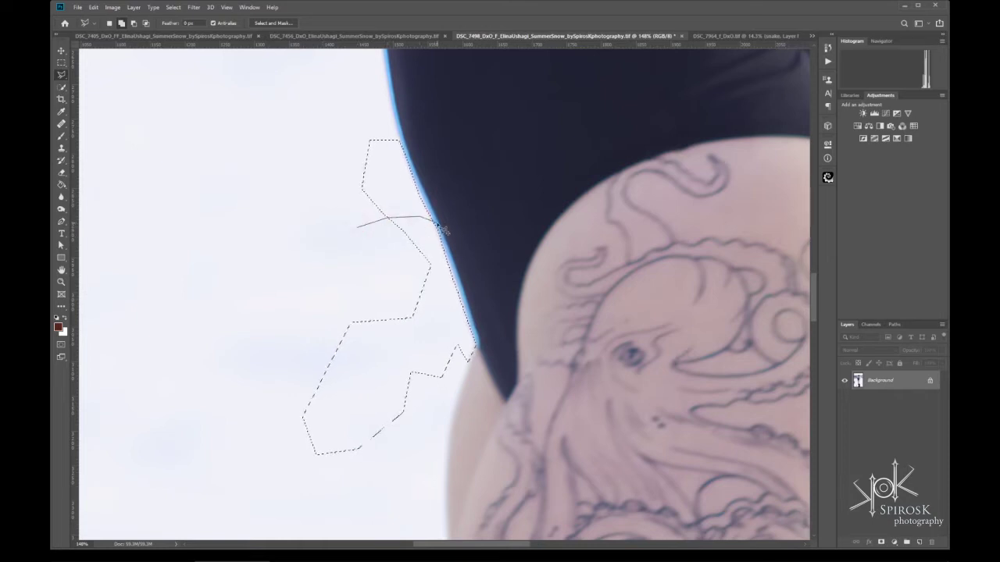
{"action": "left_click", "coordinate": [435, 230]}
{"action": "left_click", "coordinate": [440, 317]}
{"action": "left_click", "coordinate": [334, 278]}
{"action": "double_click", "coordinate": [305, 227]}
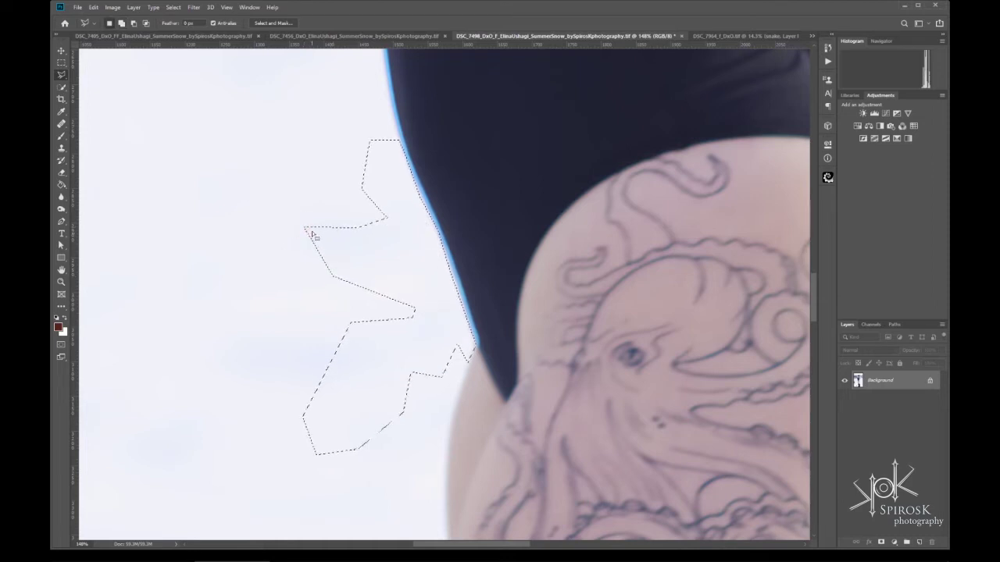
Subtract the left protrusion from the selection with a polygonal outline.
{"action": "left_click", "coordinate": [309, 180], "text": "alt"}
{"action": "left_click", "coordinate": [403, 234]}
{"action": "left_click", "coordinate": [396, 274]}
{"action": "left_click", "coordinate": [365, 288]}
{"action": "left_click", "coordinate": [292, 320]}
{"action": "double_click", "coordinate": [263, 167]}
{"action": "scroll", "coordinate": [267, 250], "scroll_direction": "down", "scroll_amount": 3}
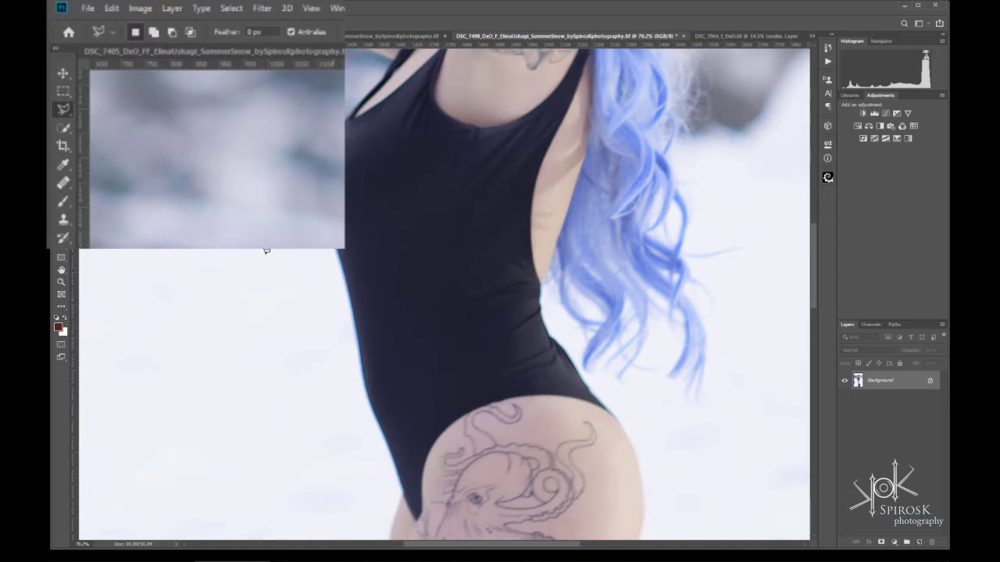
Switch to the Magnetic Lasso and zoom in on the leg above the fur boot.
{"action": "right_click", "coordinate": [63, 109]}
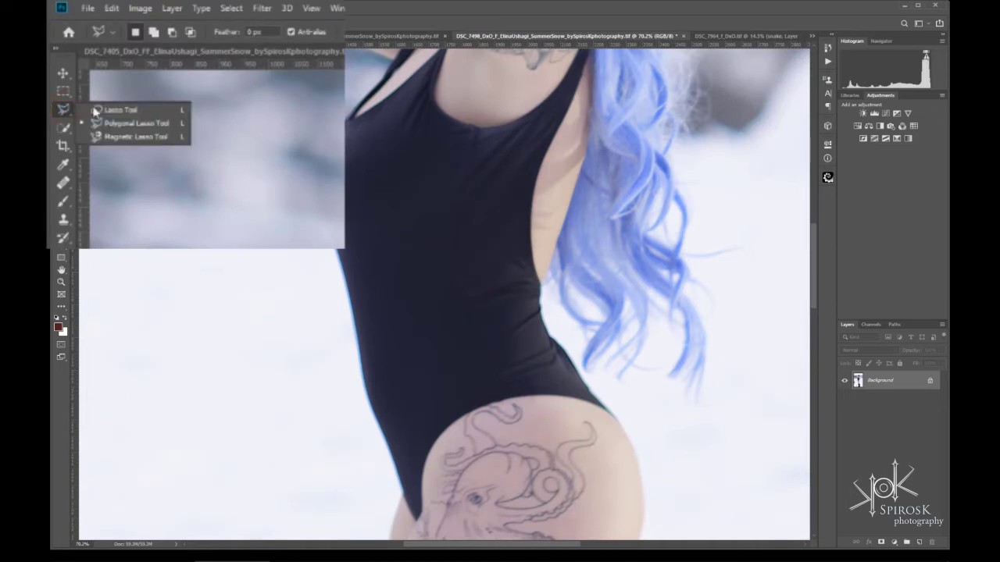
{"action": "left_click", "coordinate": [151, 137]}
{"action": "scroll", "coordinate": [533, 383], "scroll_direction": "down", "scroll_amount": 2}
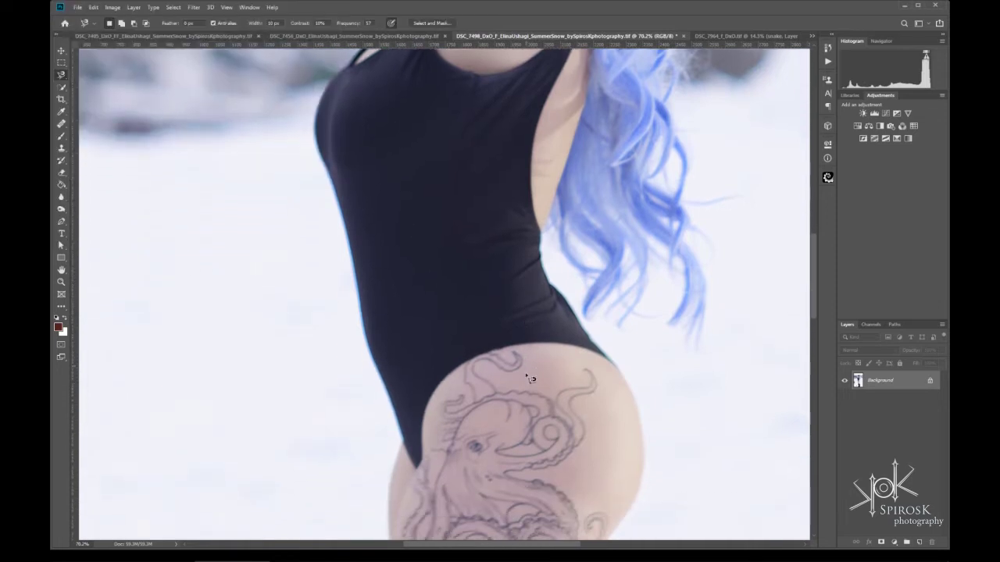
{"action": "scroll", "coordinate": [547, 394], "scroll_direction": "down", "scroll_amount": 3}
{"action": "scroll", "coordinate": [566, 404], "scroll_direction": "down", "scroll_amount": 2}
{"action": "scroll", "coordinate": [555, 462], "scroll_direction": "down", "scroll_amount": 2}
{"action": "scroll", "coordinate": [562, 464], "scroll_direction": "down", "scroll_amount": 1}
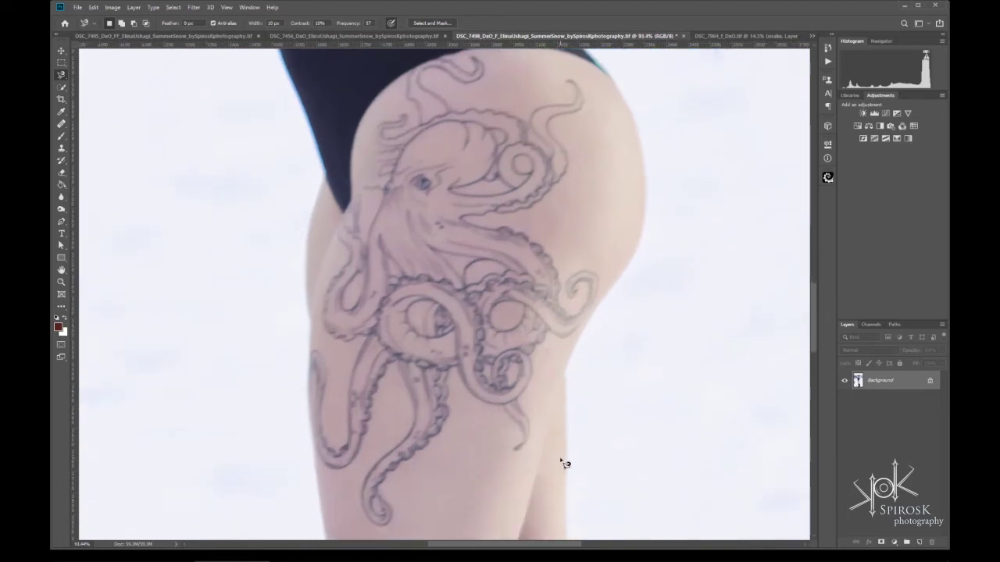
{"action": "scroll", "coordinate": [563, 464], "scroll_direction": "up", "scroll_amount": 2}
{"action": "scroll", "coordinate": [565, 464], "scroll_direction": "up", "scroll_amount": 1}
{"action": "scroll", "coordinate": [563, 421], "scroll_direction": "up", "scroll_amount": 2}
{"action": "scroll", "coordinate": [578, 414], "scroll_direction": "up", "scroll_amount": 1}
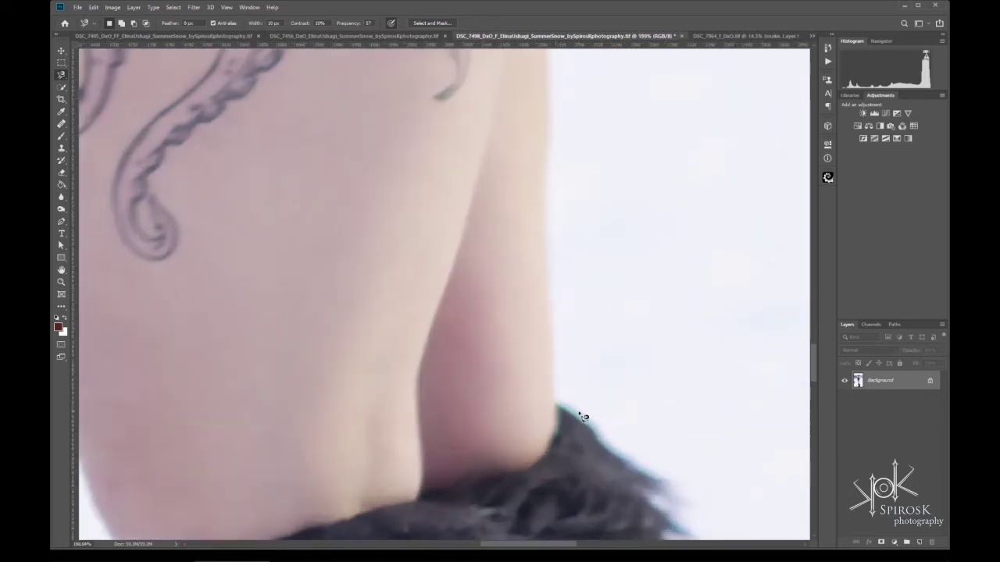
Trace and close the leg's edge with the magnetic lasso, deselect, and begin a new trace.
{"action": "left_click", "coordinate": [556, 406]}
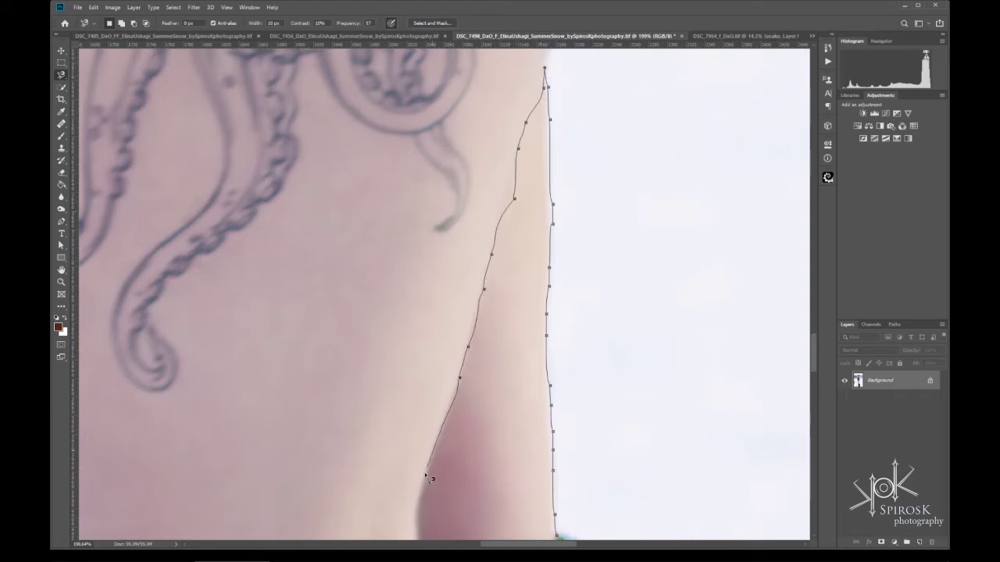
{"action": "double_click", "coordinate": [417, 515]}
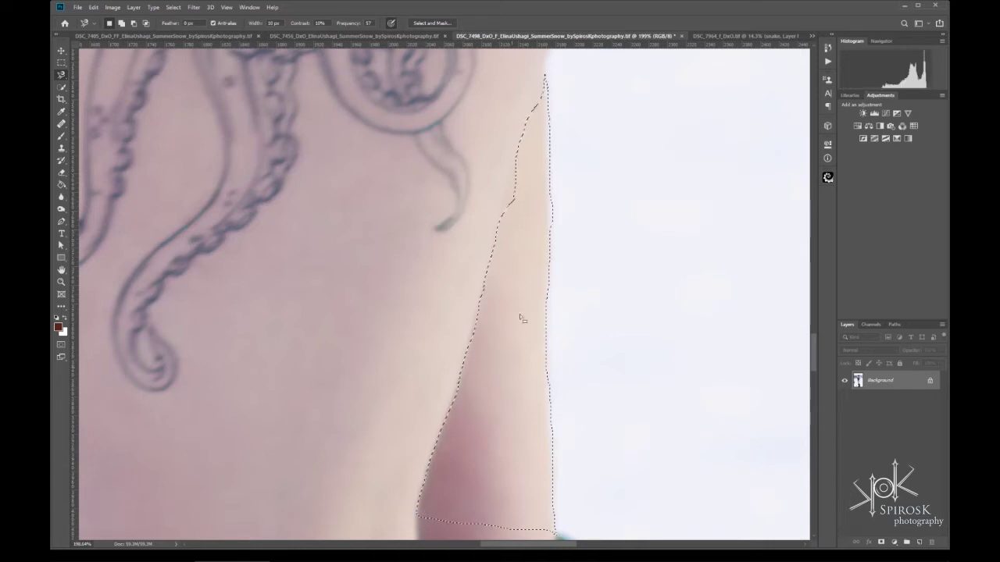
{"action": "scroll", "coordinate": [529, 250], "scroll_direction": "down", "scroll_amount": 3}
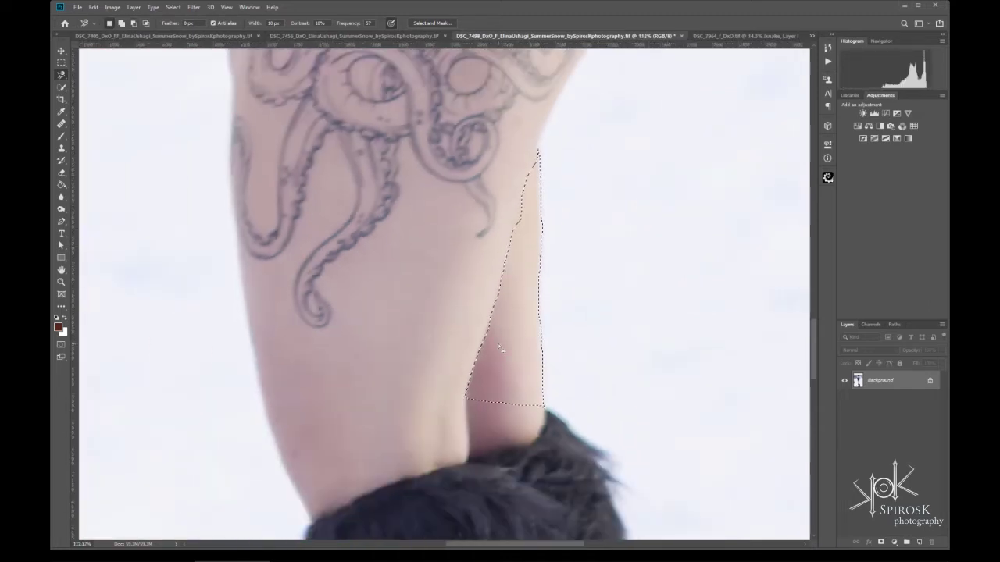
{"action": "key", "text": "ctrl+d"}
{"action": "scroll", "coordinate": [503, 384], "scroll_direction": "up", "scroll_amount": 2}
{"action": "scroll", "coordinate": [500, 383], "scroll_direction": "up", "scroll_amount": 2}
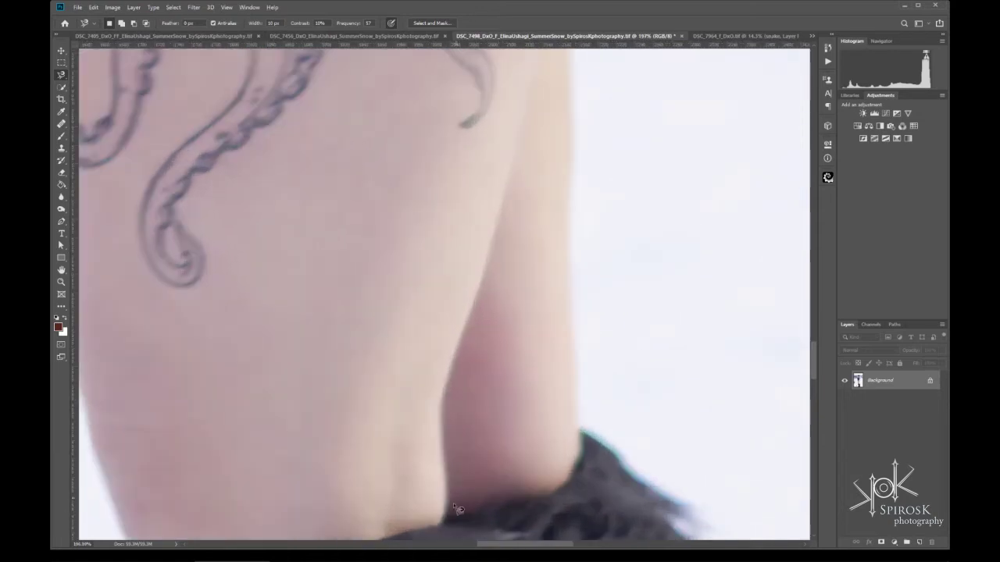
{"action": "left_click", "coordinate": [439, 521]}
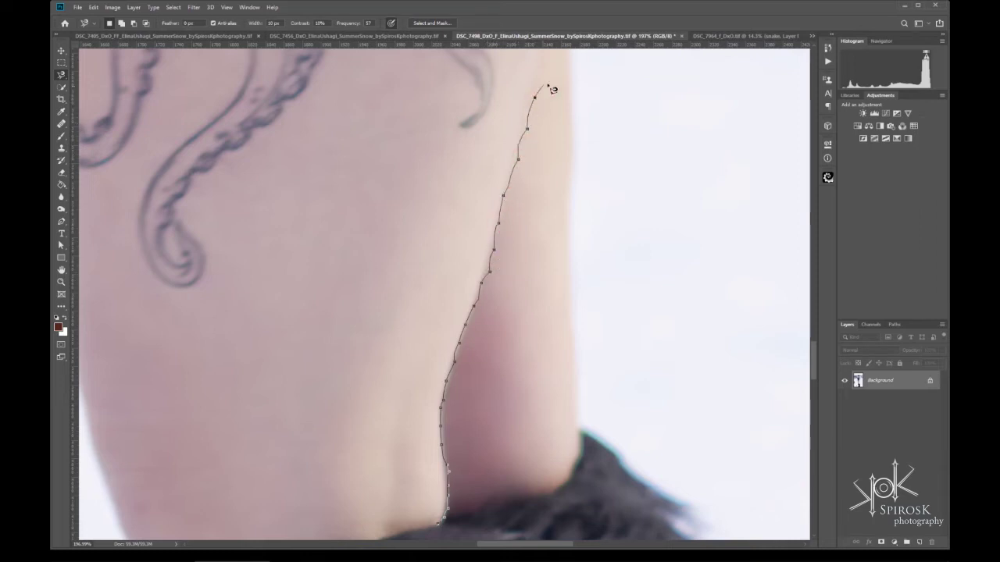
{"action": "left_click", "coordinate": [571, 371]}
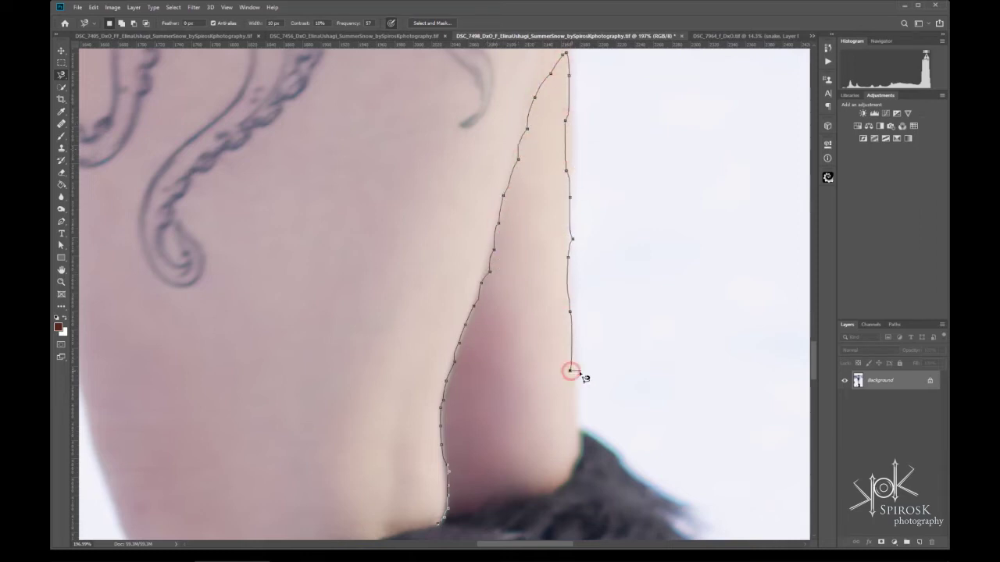
{"action": "double_click", "coordinate": [473, 508]}
{"action": "scroll", "coordinate": [491, 445], "scroll_direction": "down", "scroll_amount": 2}
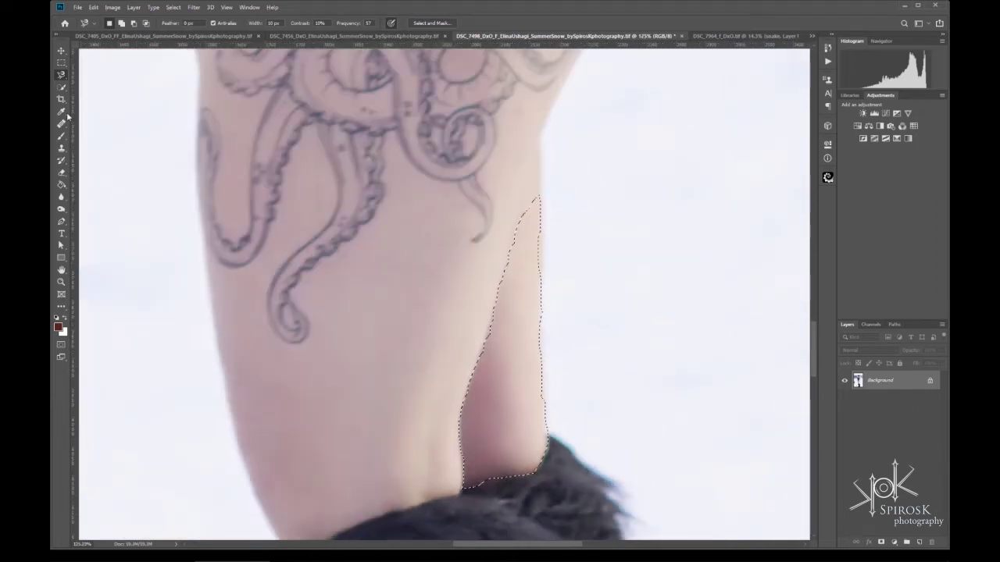
{"action": "key", "text": "ctrl+d"}
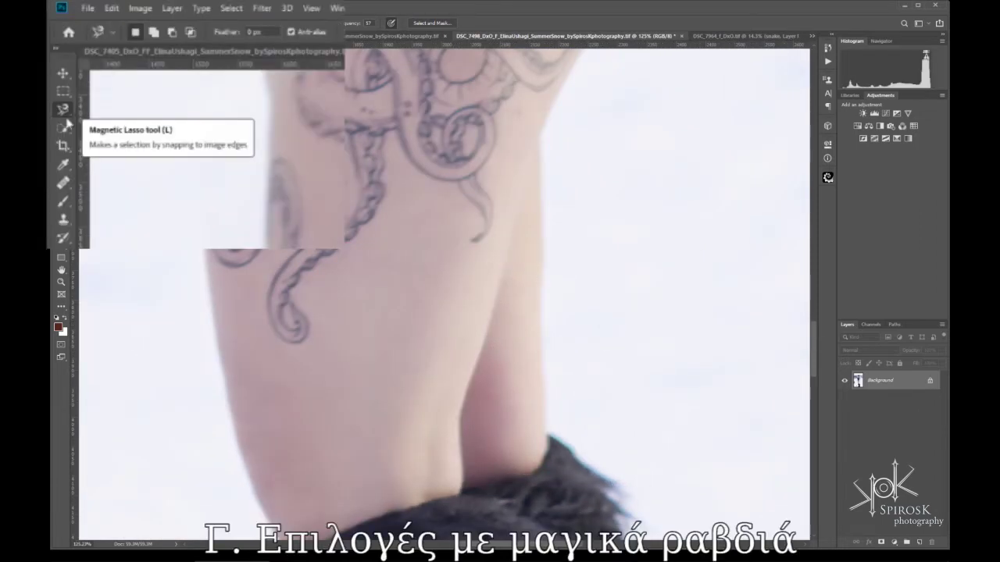
Select the snowy background around the figure with the Magic Wand.
{"action": "left_click", "coordinate": [66, 129]}
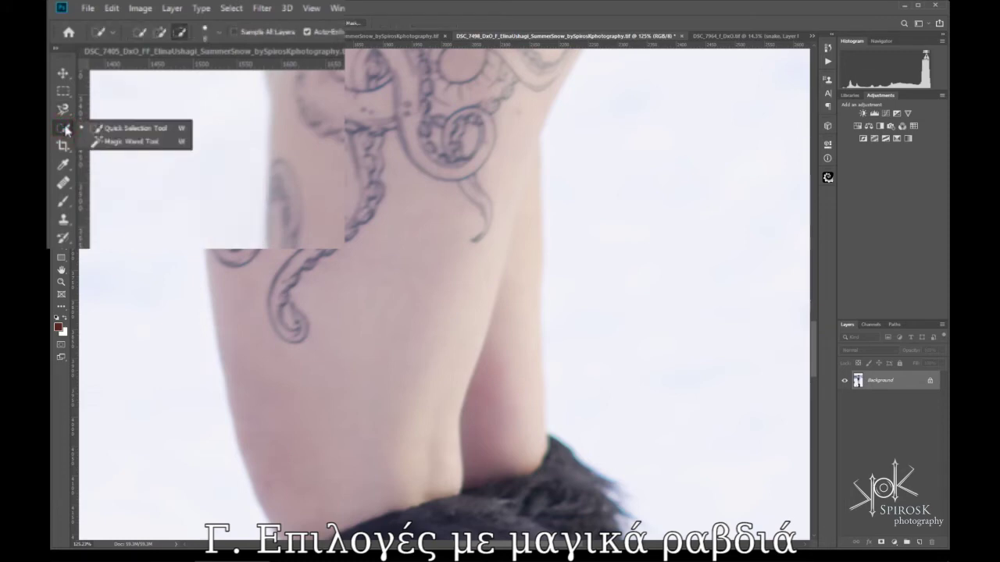
{"action": "left_click", "coordinate": [110, 144]}
{"action": "scroll", "coordinate": [127, 261], "scroll_direction": "down", "scroll_amount": 3}
{"action": "scroll", "coordinate": [471, 350], "scroll_direction": "down", "scroll_amount": 3}
{"action": "scroll", "coordinate": [433, 313], "scroll_direction": "up", "scroll_amount": 2}
{"action": "scroll", "coordinate": [434, 313], "scroll_direction": "up", "scroll_amount": 1}
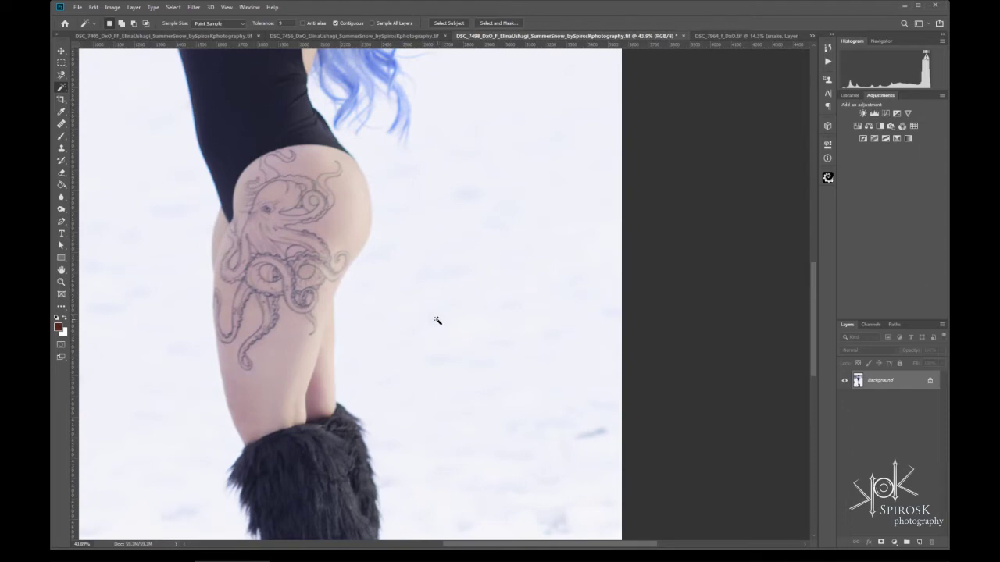
{"action": "scroll", "coordinate": [435, 323], "scroll_direction": "down", "scroll_amount": 1}
{"action": "scroll", "coordinate": [391, 325], "scroll_direction": "down", "scroll_amount": 2}
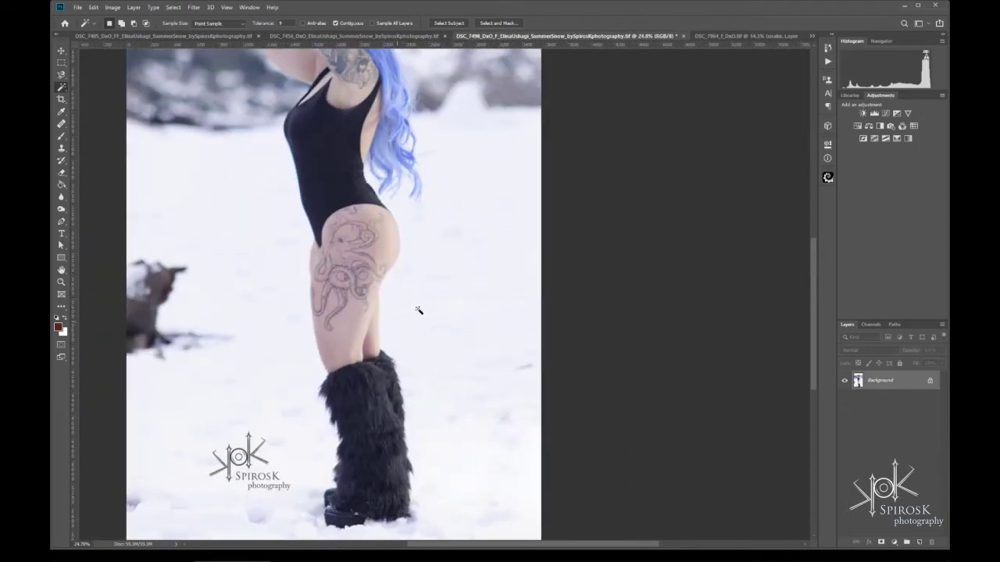
{"action": "left_click", "coordinate": [431, 258]}
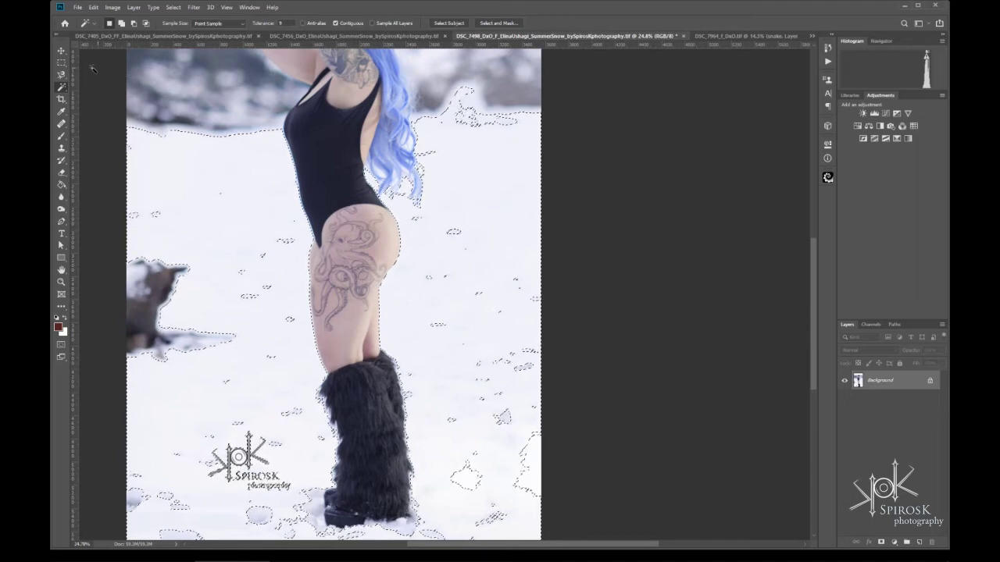
Return to the Magic Wand (W) and clear the background selection.
{"action": "left_click", "coordinate": [61, 63]}
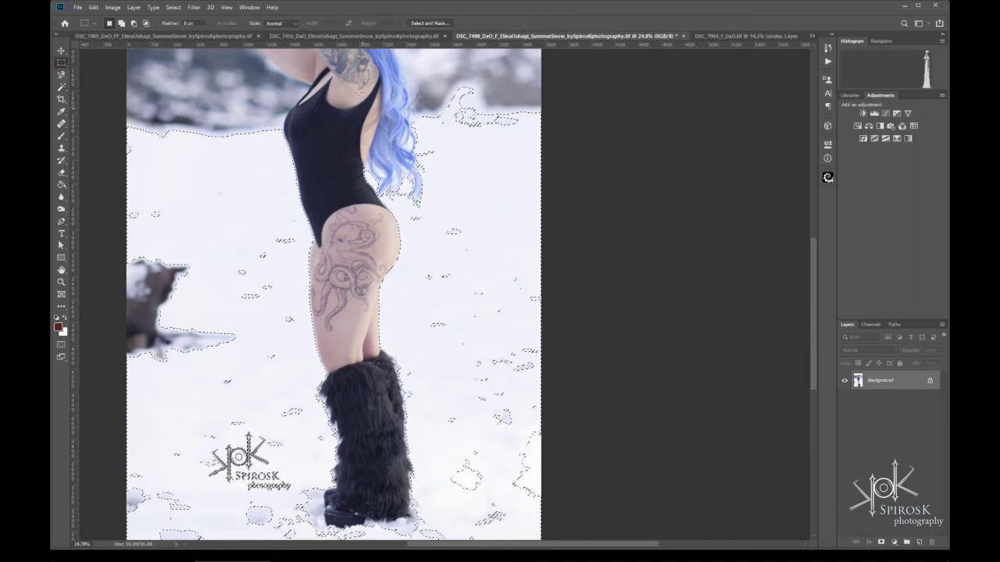
{"action": "key", "text": "w"}
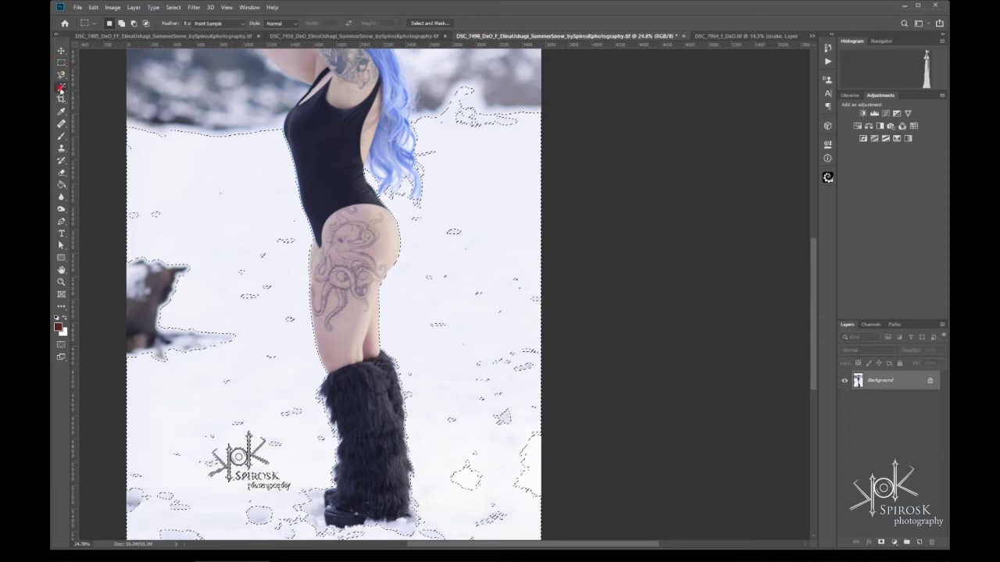
{"action": "key", "text": "ctrl+d"}
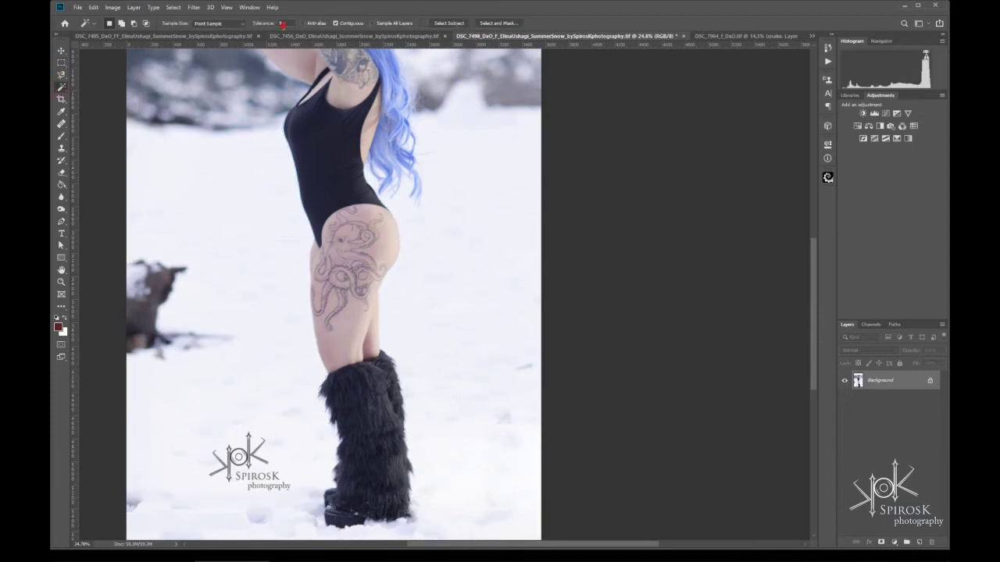
Raise the magic wand tolerance to 31 and reselect the snowy background.
{"action": "left_click", "coordinate": [282, 25]}
{"action": "key", "text": "Return"}
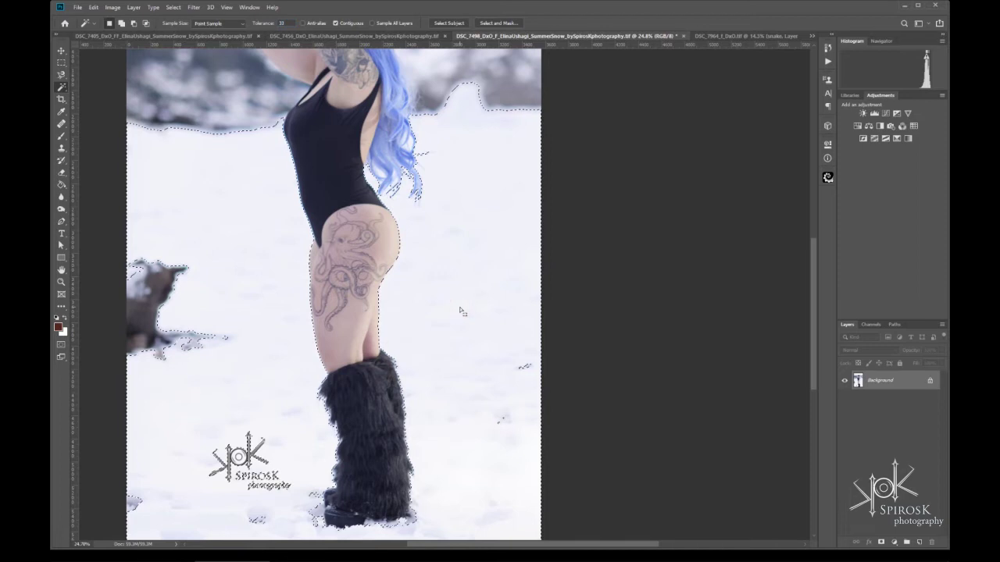
{"action": "left_click", "coordinate": [457, 424]}
Zoom so the whole image fits, then deselect the snow with Ctrl+D.
{"action": "scroll", "coordinate": [458, 424], "scroll_direction": "up", "scroll_amount": 2}
{"action": "scroll", "coordinate": [468, 383], "scroll_direction": "up", "scroll_amount": 1}
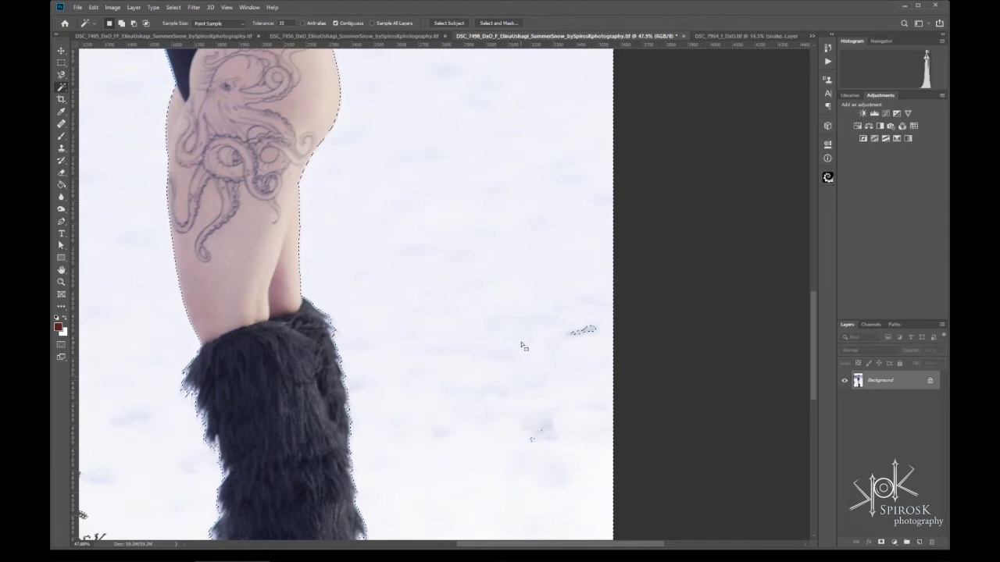
{"action": "scroll", "coordinate": [551, 314], "scroll_direction": "down", "scroll_amount": 2}
{"action": "scroll", "coordinate": [484, 167], "scroll_direction": "down", "scroll_amount": 1}
{"action": "scroll", "coordinate": [485, 167], "scroll_direction": "up", "scroll_amount": 1}
{"action": "scroll", "coordinate": [484, 167], "scroll_direction": "down", "scroll_amount": 3}
{"action": "scroll", "coordinate": [515, 250], "scroll_direction": "up", "scroll_amount": 2}
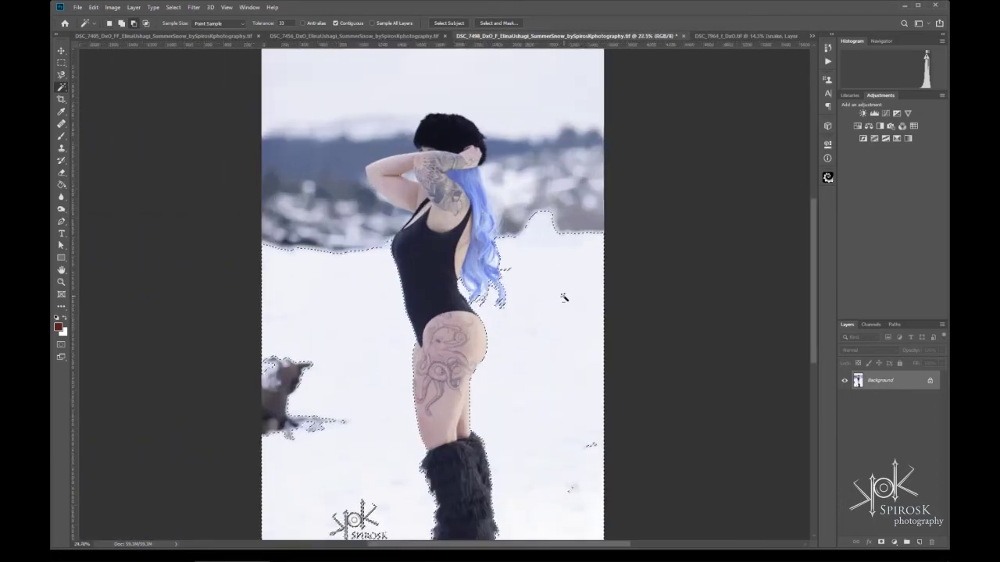
{"action": "scroll", "coordinate": [547, 250], "scroll_direction": "up", "scroll_amount": 2}
{"action": "scroll", "coordinate": [520, 199], "scroll_direction": "up", "scroll_amount": 1}
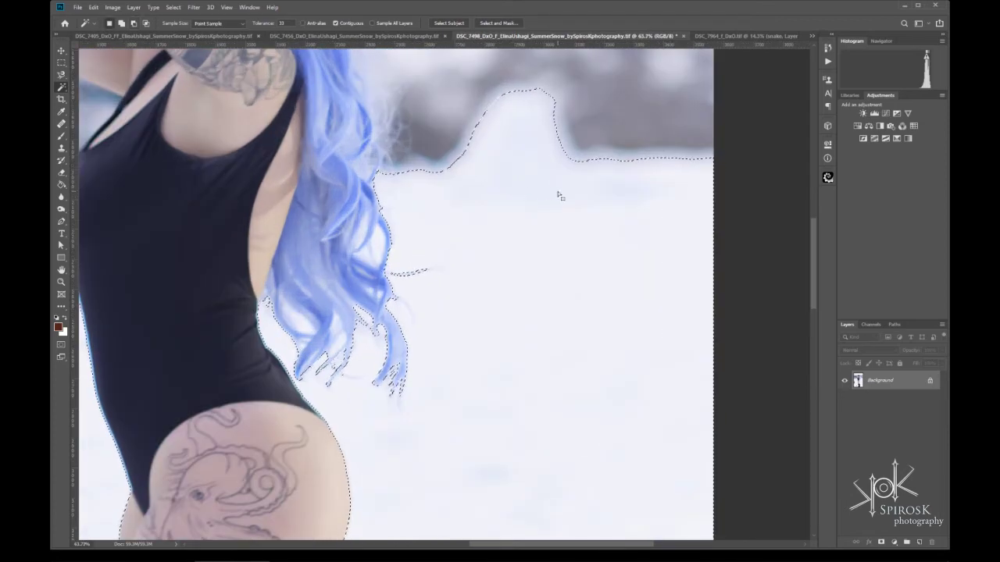
{"action": "scroll", "coordinate": [555, 309], "scroll_direction": "down", "scroll_amount": 1}
{"action": "scroll", "coordinate": [554, 310], "scroll_direction": "down", "scroll_amount": 2}
{"action": "scroll", "coordinate": [553, 310], "scroll_direction": "down", "scroll_amount": 1}
{"action": "scroll", "coordinate": [486, 367], "scroll_direction": "up", "scroll_amount": 1}
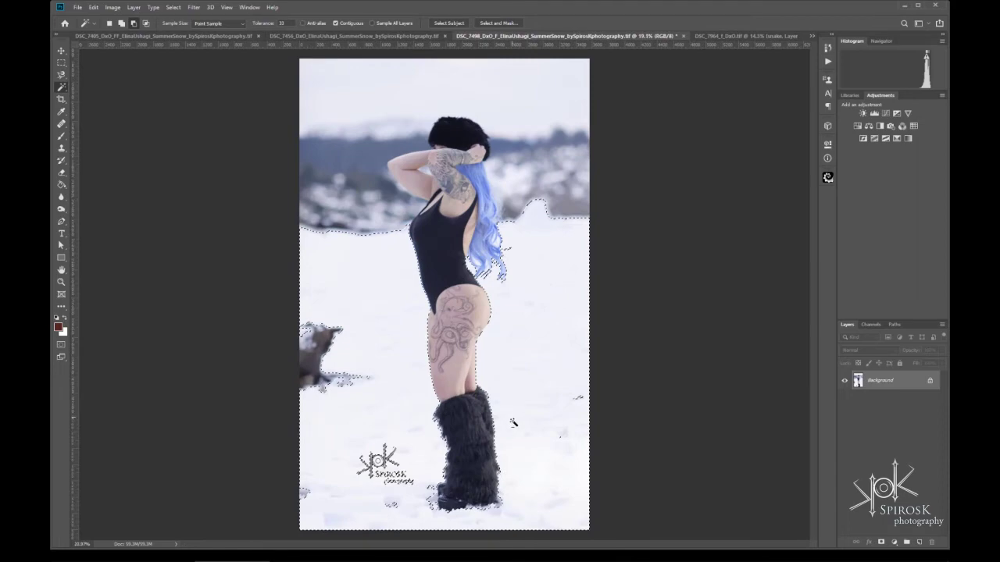
{"action": "scroll", "coordinate": [538, 476], "scroll_direction": "up", "scroll_amount": 1}
{"action": "scroll", "coordinate": [538, 476], "scroll_direction": "up", "scroll_amount": 1}
{"action": "scroll", "coordinate": [549, 471], "scroll_direction": "up", "scroll_amount": 1}
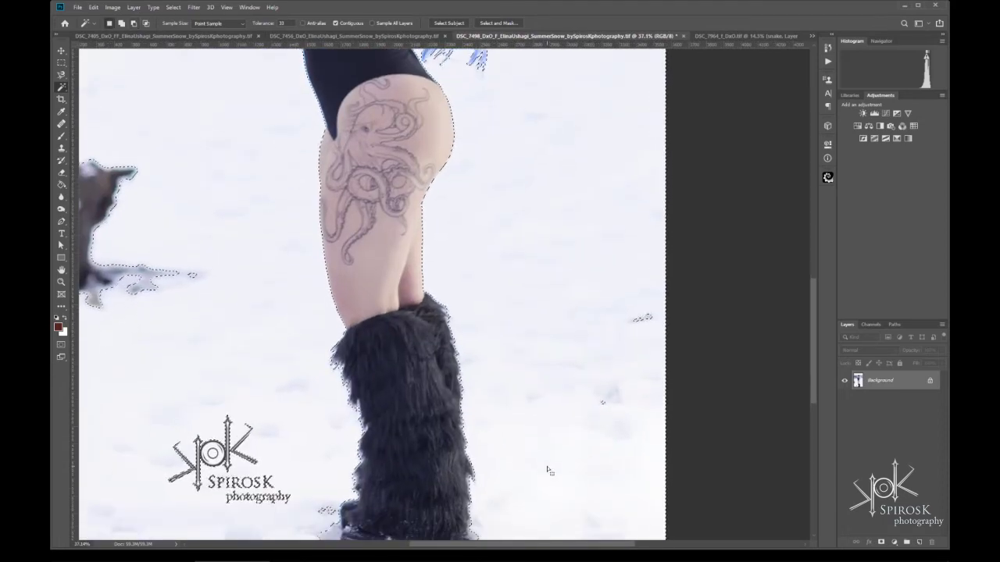
{"action": "scroll", "coordinate": [551, 460], "scroll_direction": "down", "scroll_amount": 1}
{"action": "scroll", "coordinate": [567, 422], "scroll_direction": "down", "scroll_amount": 1}
{"action": "scroll", "coordinate": [570, 411], "scroll_direction": "down", "scroll_amount": 1}
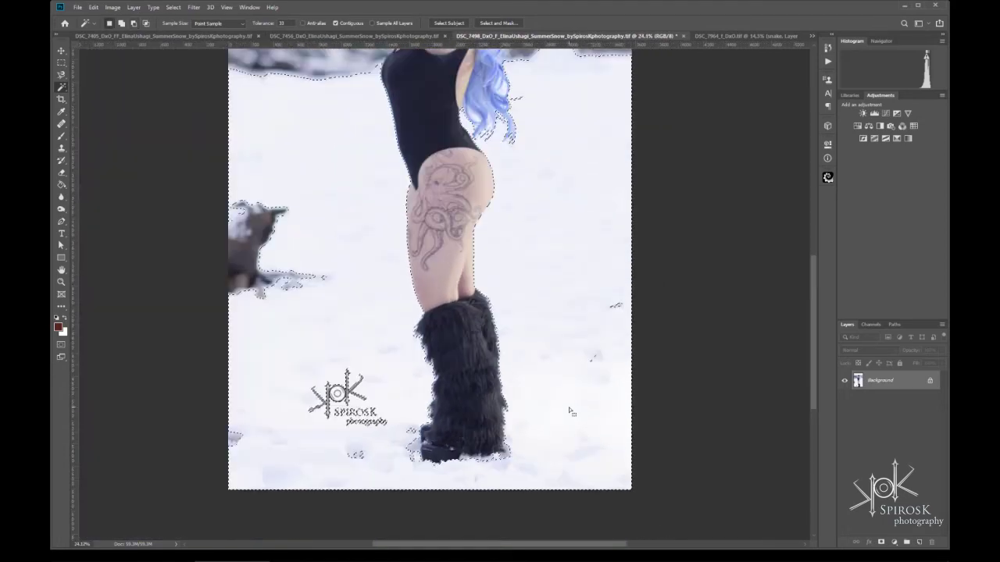
{"action": "scroll", "coordinate": [568, 406], "scroll_direction": "down", "scroll_amount": 1}
{"action": "scroll", "coordinate": [561, 362], "scroll_direction": "up", "scroll_amount": 1}
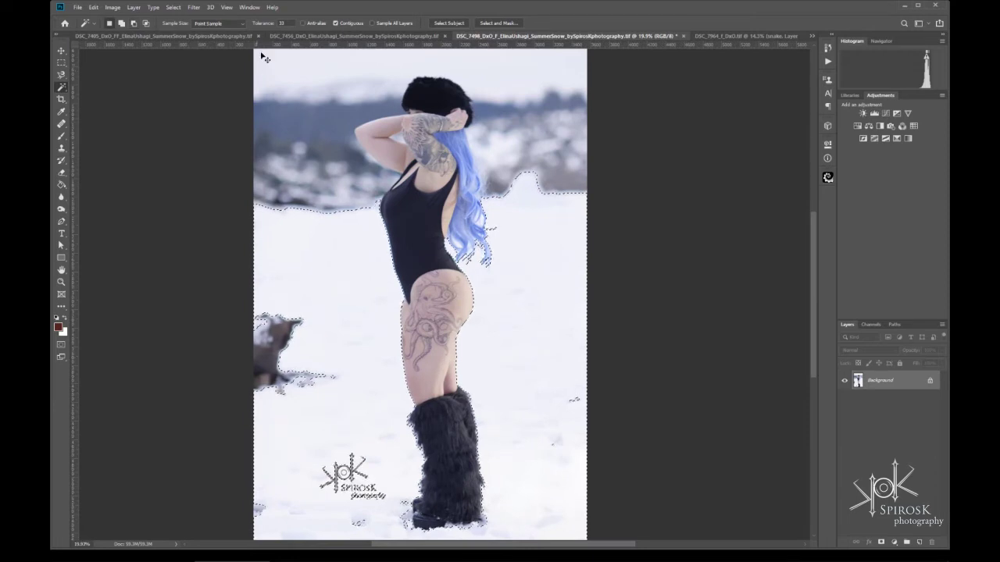
{"action": "key", "text": "ctrl+d"}
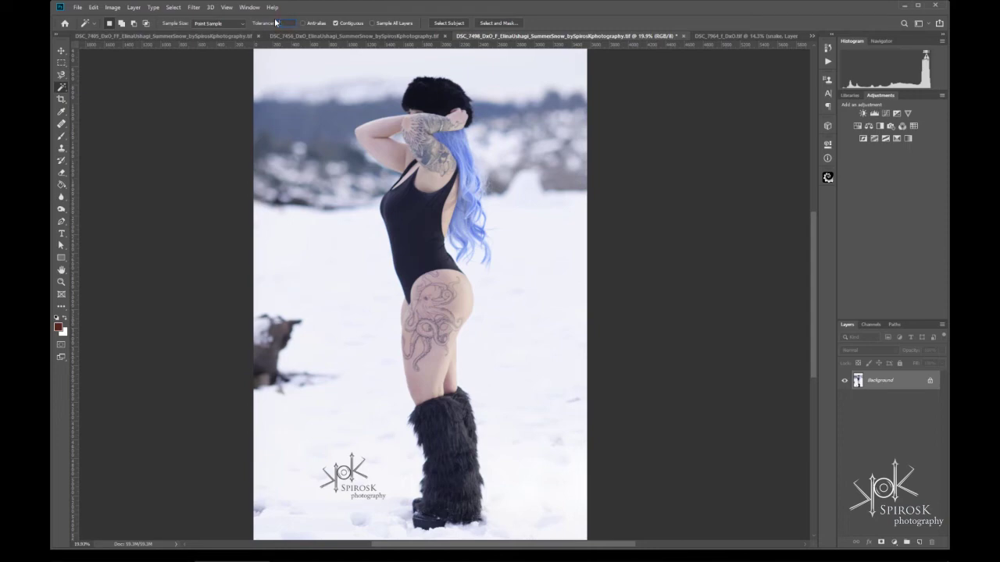
Select the snow with Point Sample at tolerance 9, then deselect it.
{"action": "left_click", "coordinate": [556, 385]}
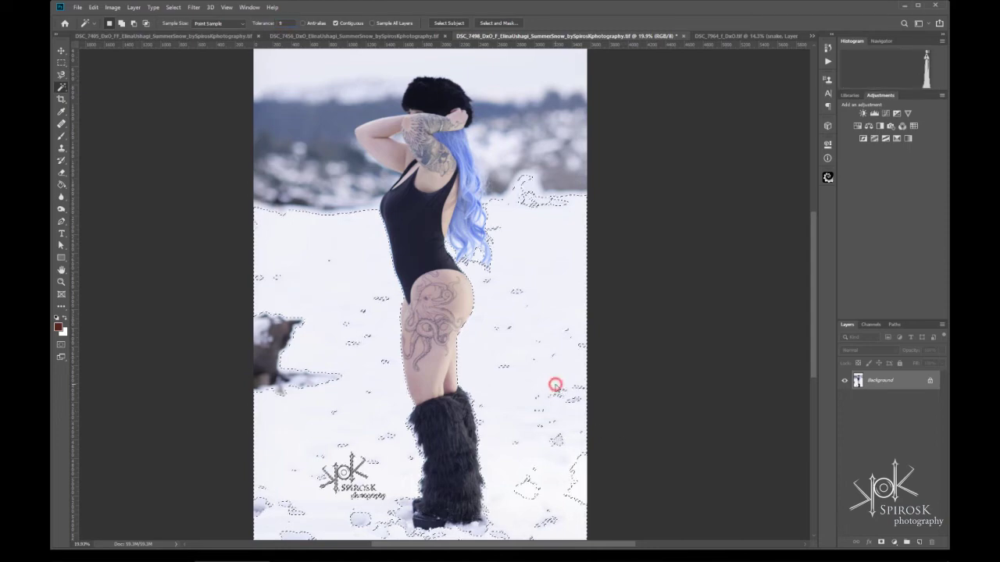
{"action": "scroll", "coordinate": [556, 385], "scroll_direction": "up", "scroll_amount": 1}
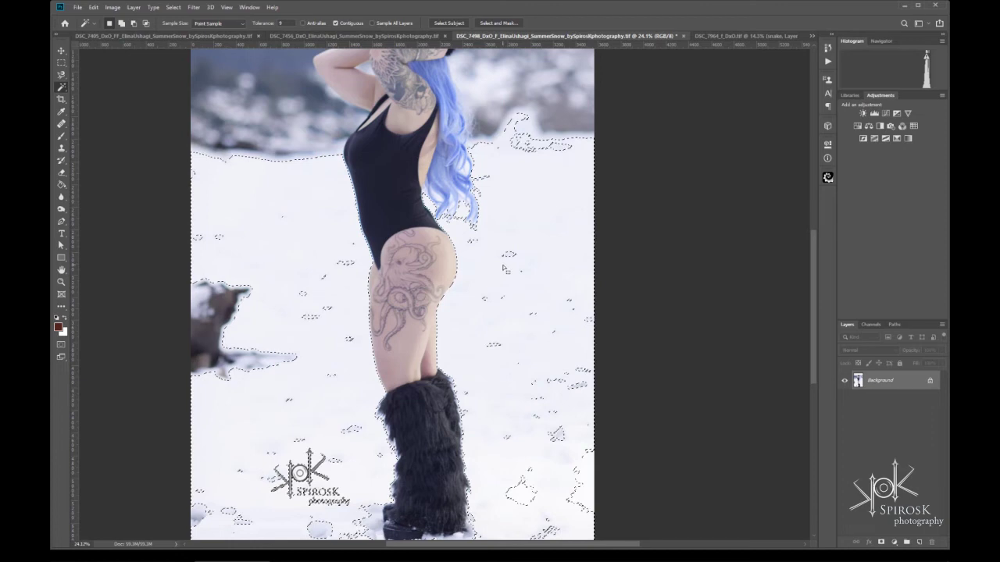
{"action": "key", "text": "ctrl+d"}
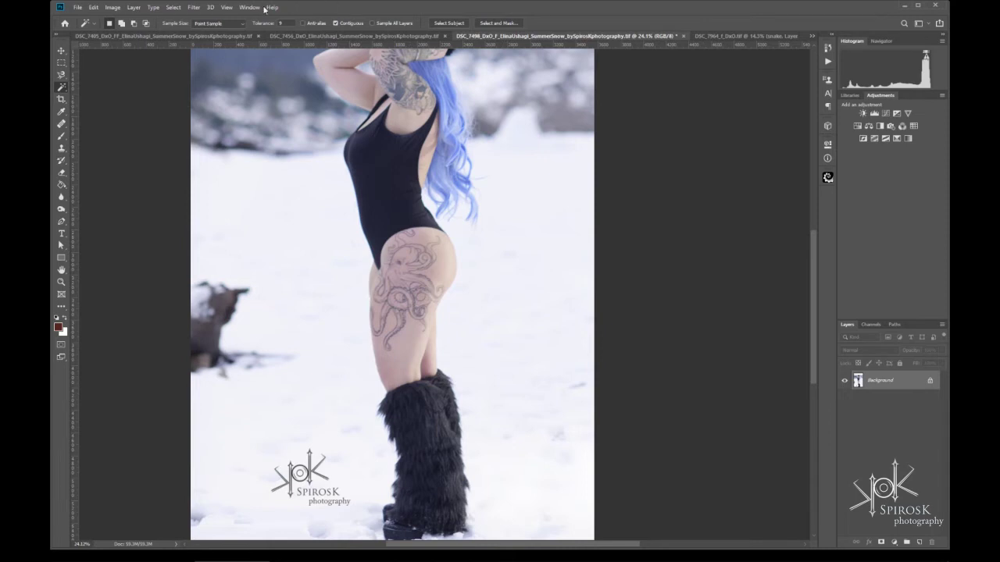
Retry the snow selection with 11 by 11 Average sampling, deselect, and restore Point Sample.
{"action": "left_click", "coordinate": [225, 23]}
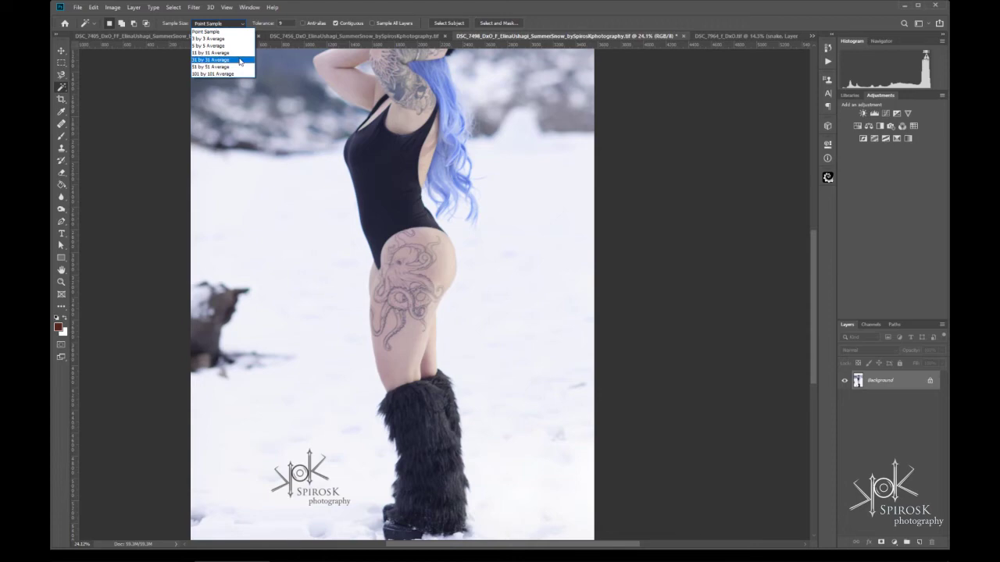
{"action": "left_click", "coordinate": [239, 52]}
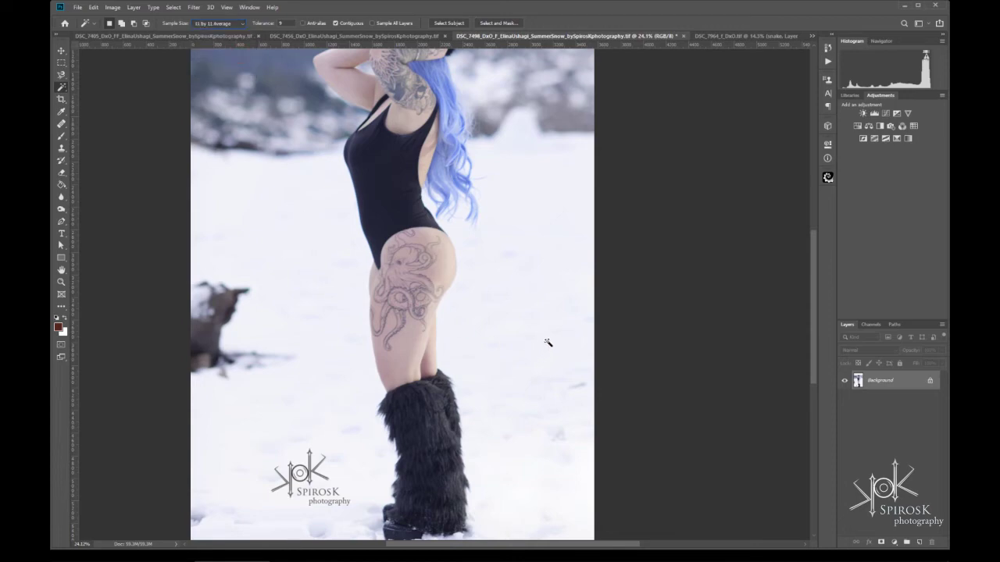
{"action": "left_click", "coordinate": [508, 329]}
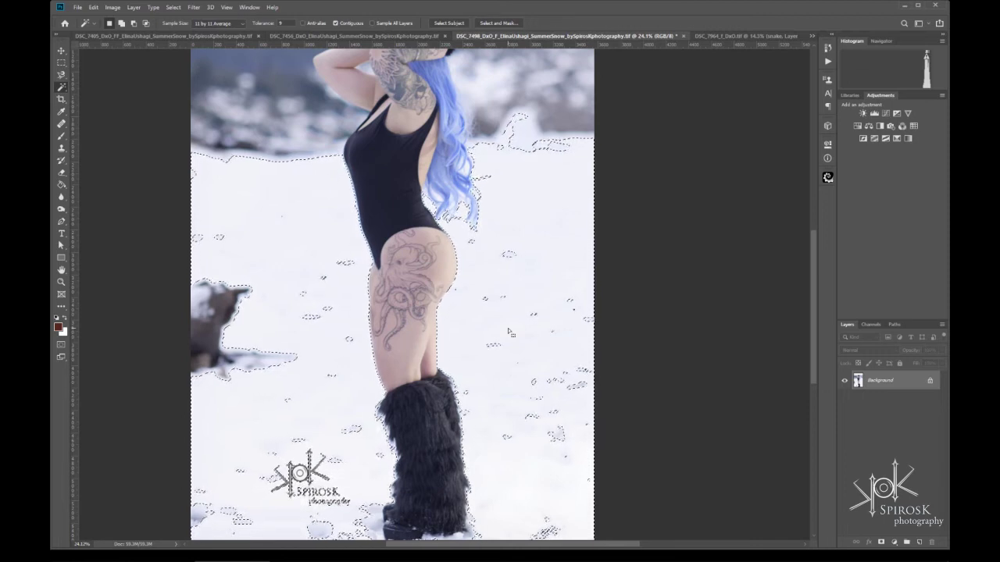
{"action": "key", "text": "ctrl+d"}
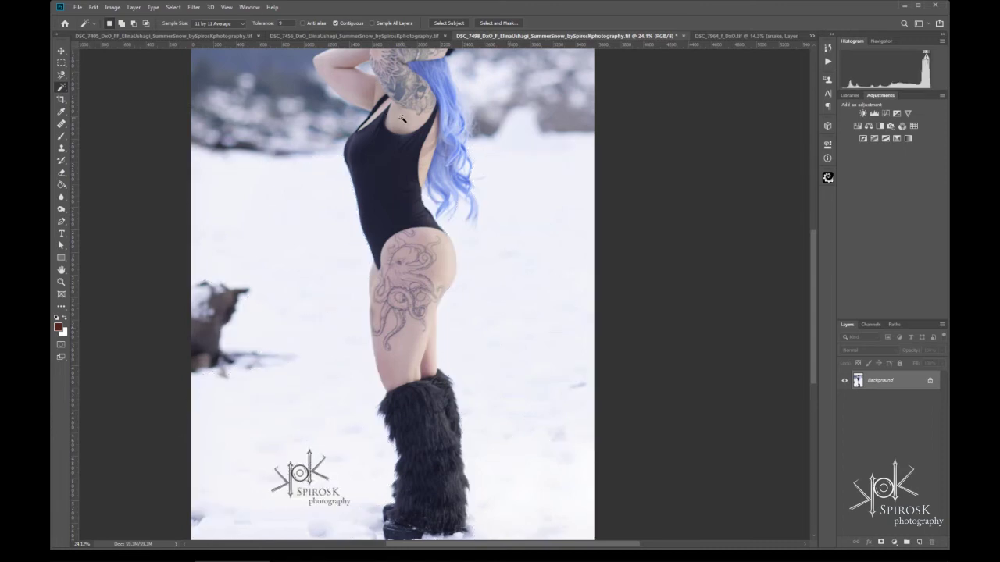
{"action": "left_click", "coordinate": [242, 23]}
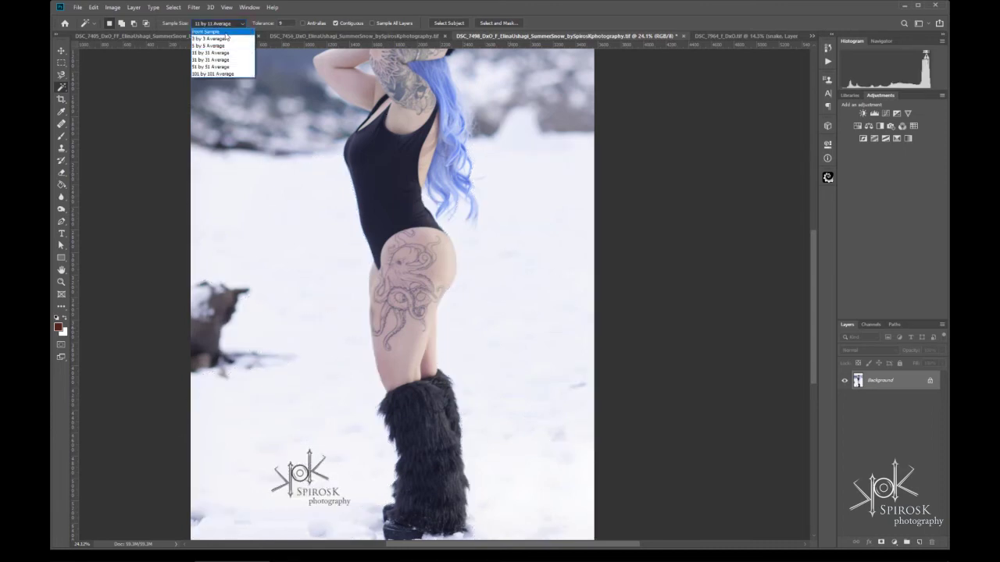
{"action": "left_click", "coordinate": [246, 31]}
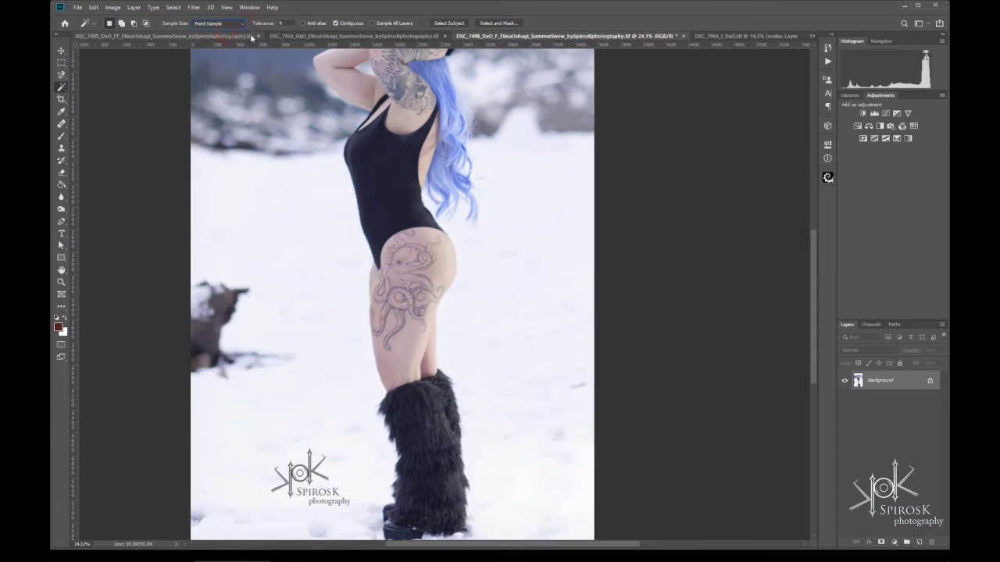
Switch to the Quick Selection tool and select the fur boot, lower leg and thigh.
{"action": "right_click", "coordinate": [63, 87]}
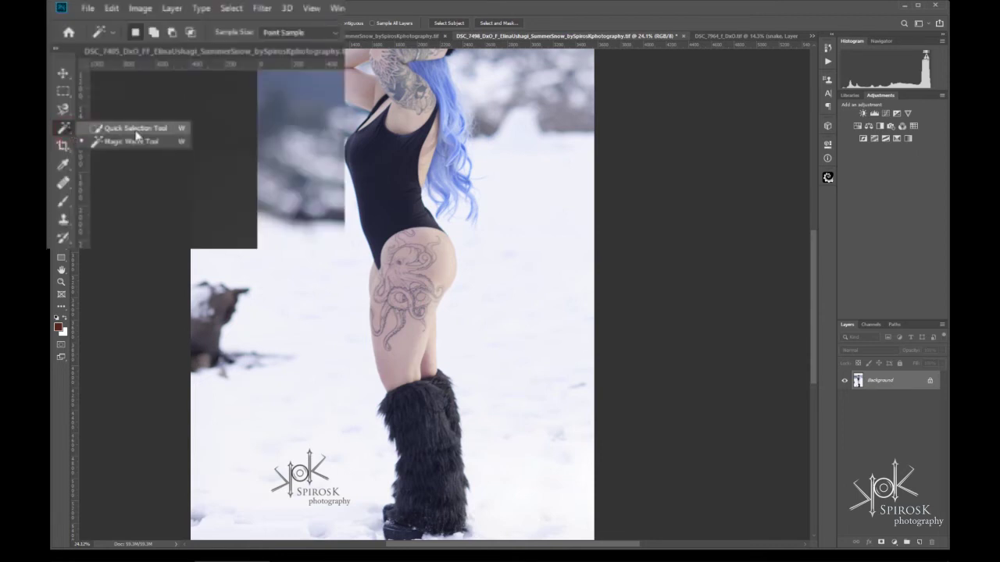
{"action": "left_click", "coordinate": [137, 132]}
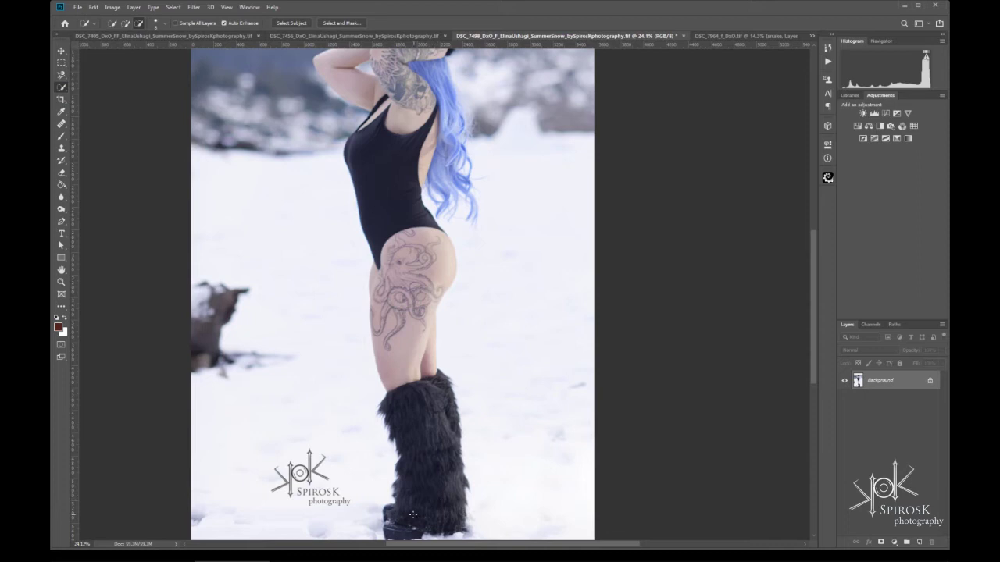
{"action": "left_click_drag", "start_coordinate": [410, 515], "coordinate": [428, 444]}
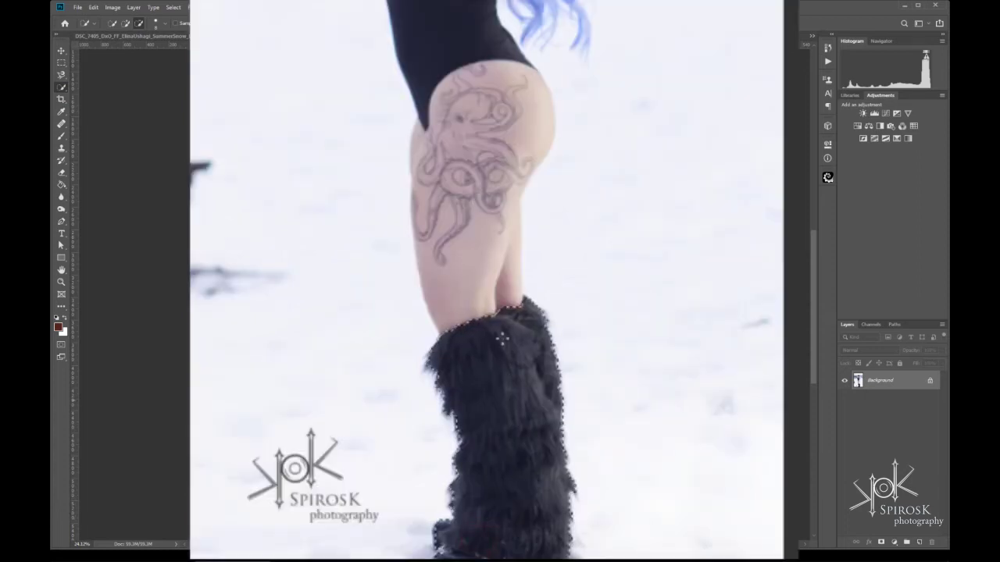
{"action": "left_click_drag", "start_coordinate": [478, 316], "coordinate": [480, 278]}
{"action": "left_click_drag", "start_coordinate": [461, 202], "coordinate": [449, 361]}
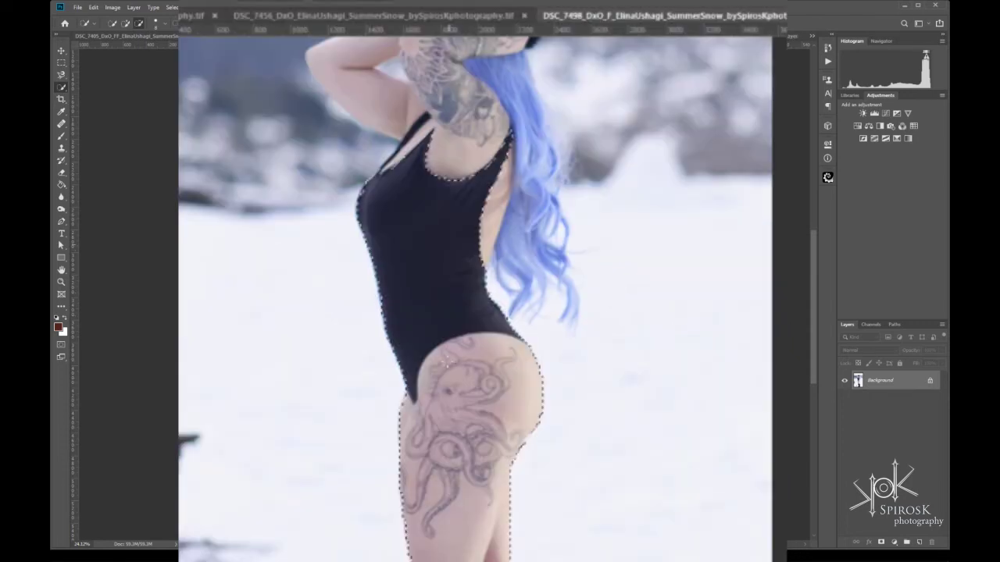
Extend the quick selection up the chest, neck, shoulder and blue hair.
{"action": "left_click_drag", "start_coordinate": [460, 164], "coordinate": [467, 178]}
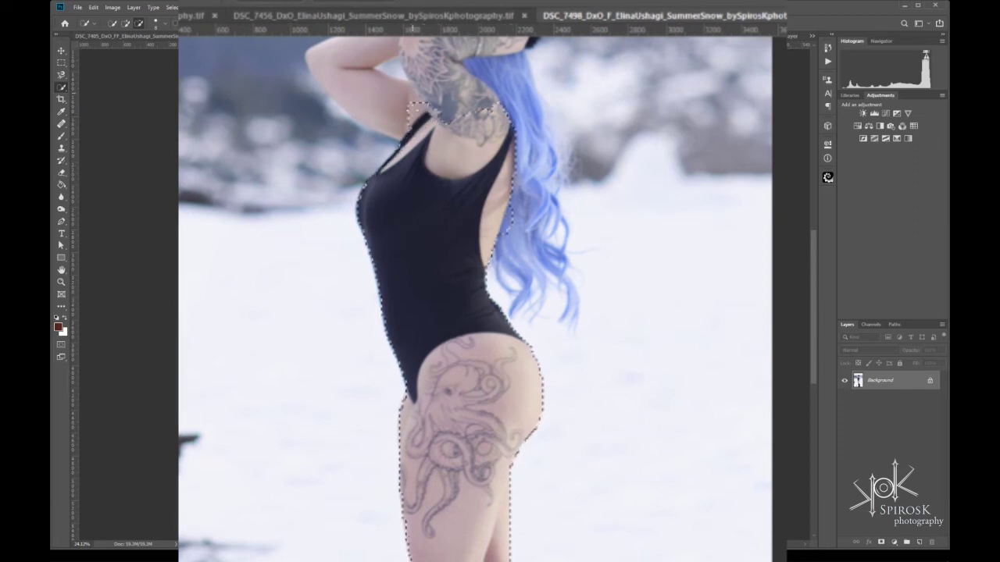
{"action": "left_click_drag", "start_coordinate": [425, 117], "coordinate": [412, 101]}
{"action": "left_click_drag", "start_coordinate": [500, 118], "coordinate": [539, 274]}
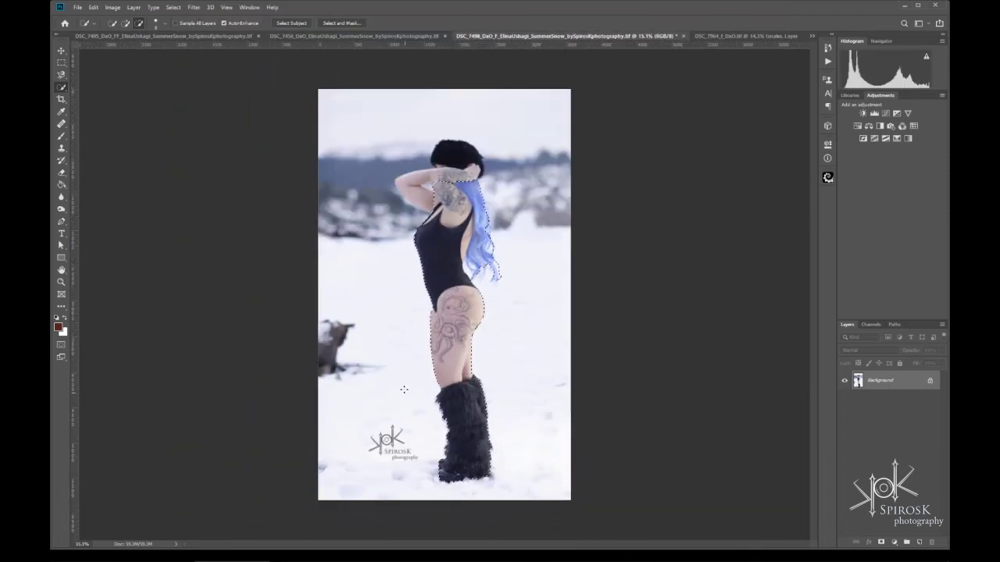
{"action": "left_click_drag", "start_coordinate": [476, 371], "coordinate": [530, 409]}
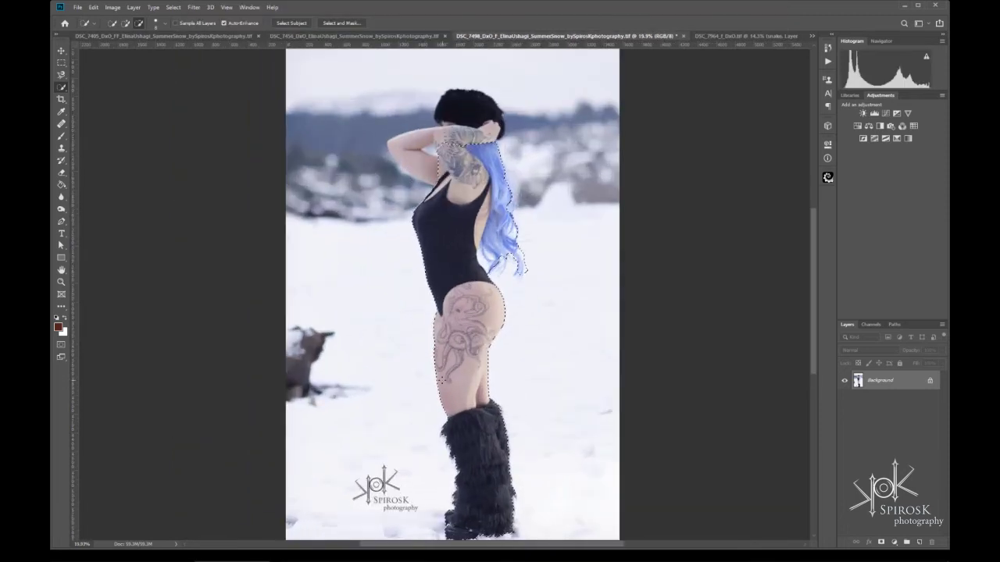
{"action": "scroll", "coordinate": [449, 519], "scroll_direction": "up", "scroll_amount": 2}
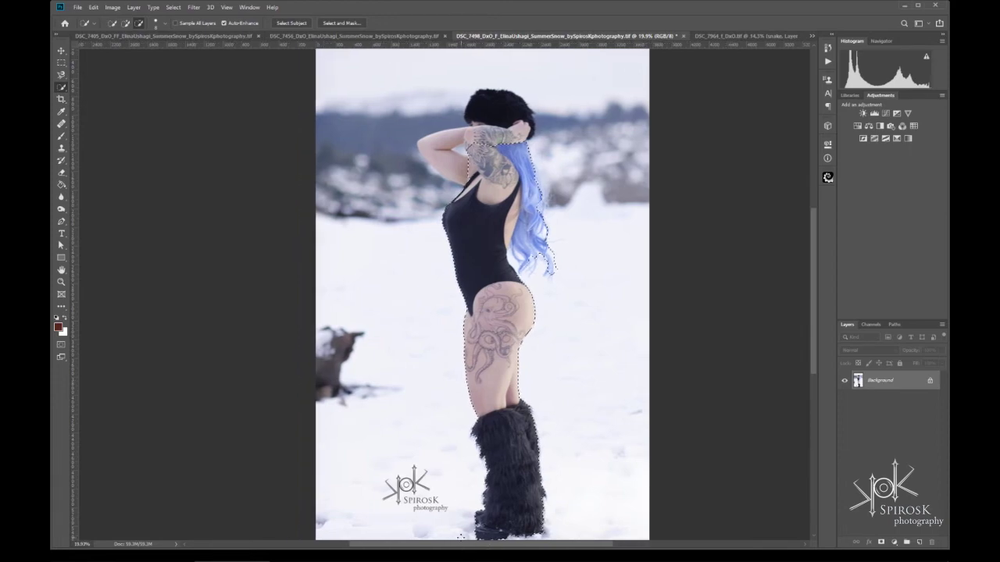
Zoom in on the raised arm and add the arm and underarm to the selection.
{"action": "scroll", "coordinate": [469, 514], "scroll_direction": "up", "scroll_amount": 3}
{"action": "scroll", "coordinate": [476, 511], "scroll_direction": "up", "scroll_amount": 1}
{"action": "scroll", "coordinate": [500, 430], "scroll_direction": "down", "scroll_amount": 2}
{"action": "scroll", "coordinate": [520, 328], "scroll_direction": "down", "scroll_amount": 2}
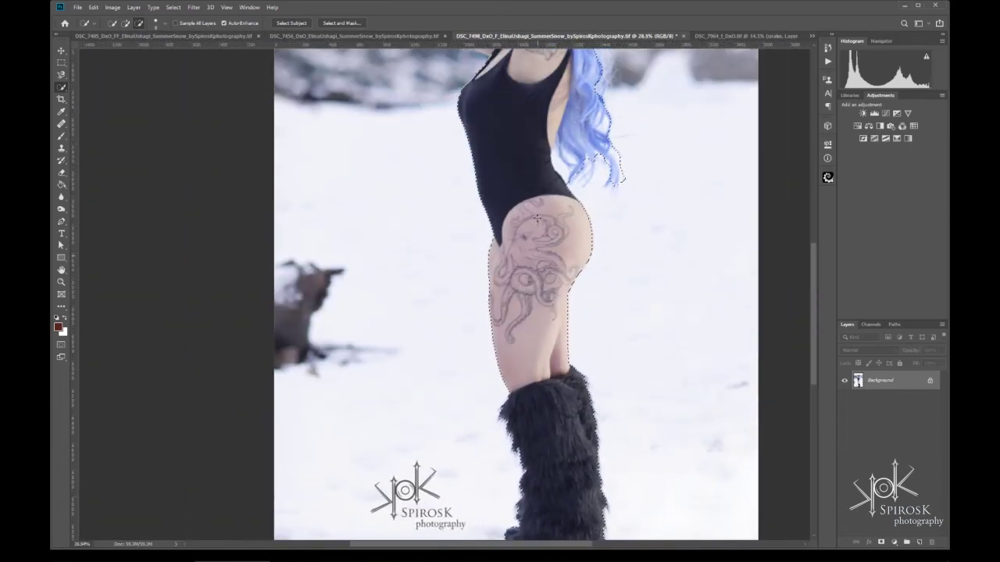
{"action": "scroll", "coordinate": [535, 220], "scroll_direction": "up", "scroll_amount": 3}
{"action": "scroll", "coordinate": [535, 221], "scroll_direction": "down", "scroll_amount": 2}
{"action": "scroll", "coordinate": [546, 221], "scroll_direction": "down", "scroll_amount": 1}
{"action": "scroll", "coordinate": [578, 223], "scroll_direction": "down", "scroll_amount": 2}
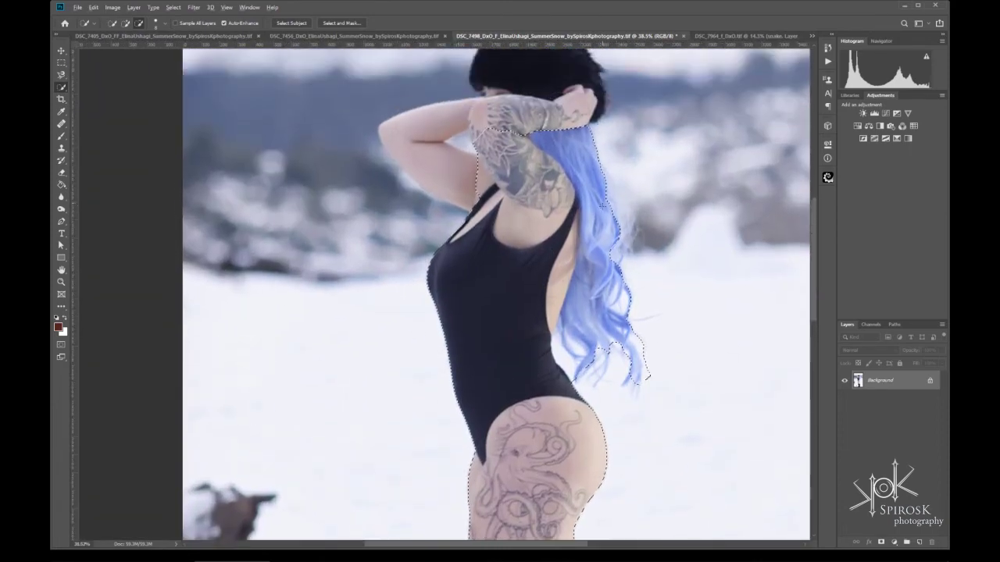
{"action": "scroll", "coordinate": [601, 224], "scroll_direction": "down", "scroll_amount": 2}
{"action": "scroll", "coordinate": [445, 289], "scroll_direction": "up", "scroll_amount": 1}
{"action": "scroll", "coordinate": [445, 468], "scroll_direction": "up", "scroll_amount": 2}
{"action": "scroll", "coordinate": [426, 437], "scroll_direction": "up", "scroll_amount": 3}
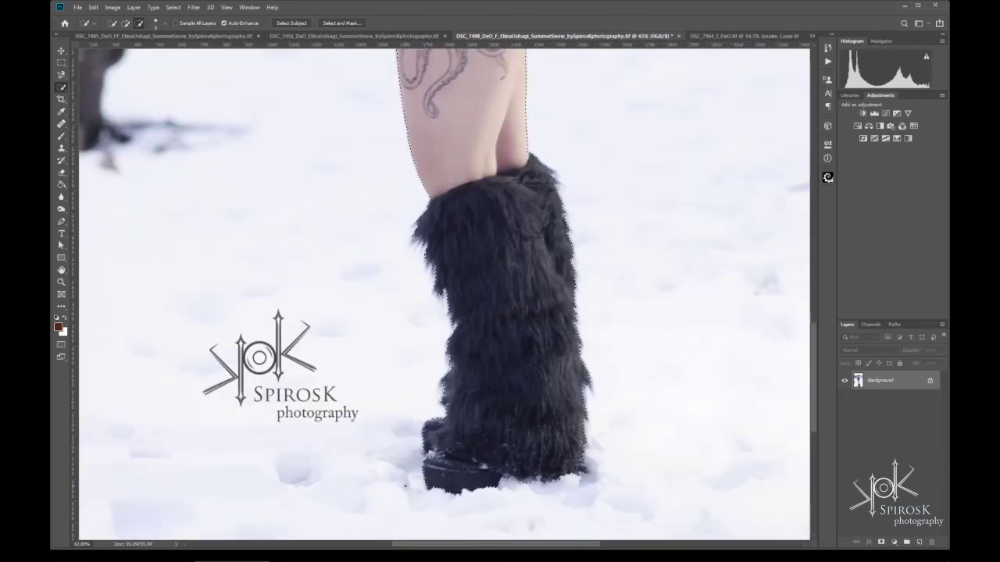
{"action": "scroll", "coordinate": [437, 388], "scroll_direction": "up", "scroll_amount": 4}
{"action": "scroll", "coordinate": [436, 387], "scroll_direction": "up", "scroll_amount": 2}
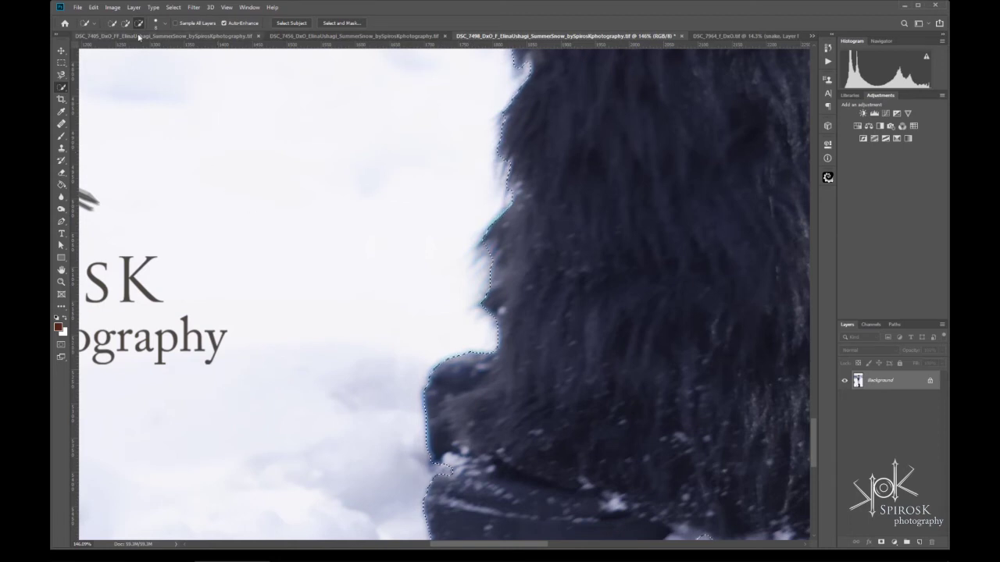
{"action": "key", "text": "alt"}
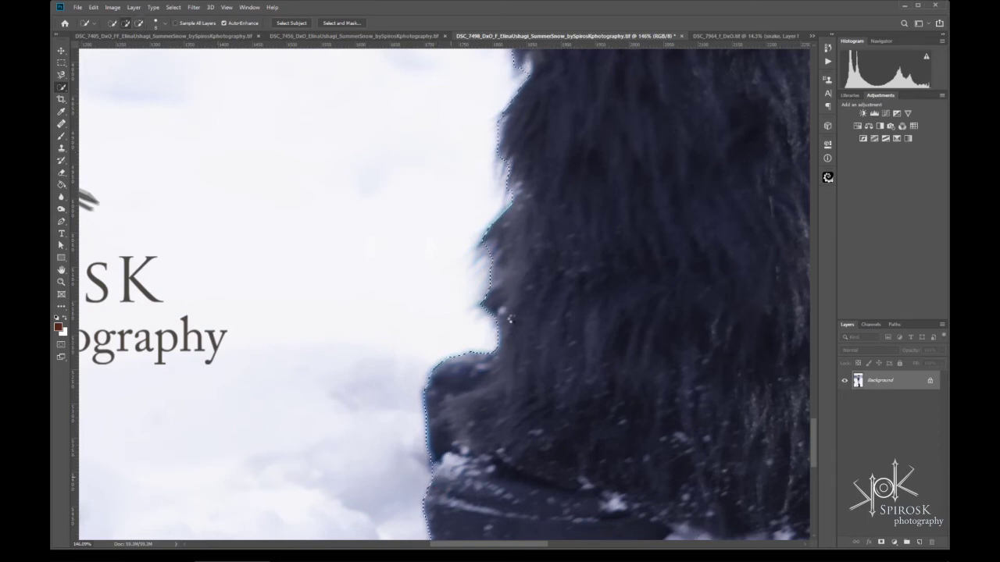
{"action": "scroll", "coordinate": [510, 319], "scroll_direction": "down", "scroll_amount": 3}
{"action": "scroll", "coordinate": [510, 318], "scroll_direction": "up", "scroll_amount": 2}
{"action": "scroll", "coordinate": [510, 318], "scroll_direction": "up", "scroll_amount": 2}
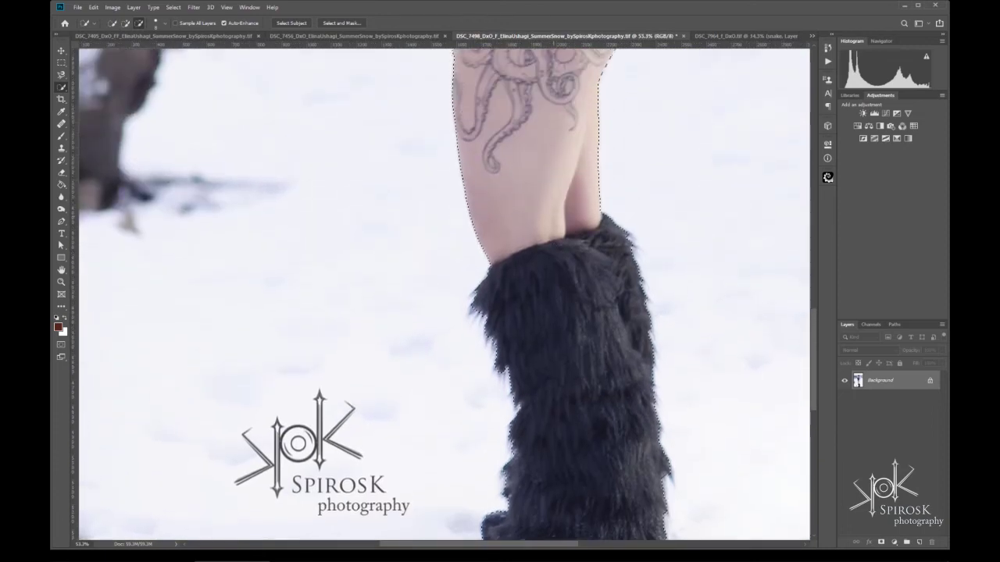
{"action": "scroll", "coordinate": [554, 203], "scroll_direction": "up", "scroll_amount": 2}
{"action": "scroll", "coordinate": [555, 203], "scroll_direction": "up", "scroll_amount": 2}
{"action": "scroll", "coordinate": [554, 203], "scroll_direction": "up", "scroll_amount": 2}
{"action": "scroll", "coordinate": [555, 203], "scroll_direction": "up", "scroll_amount": 2}
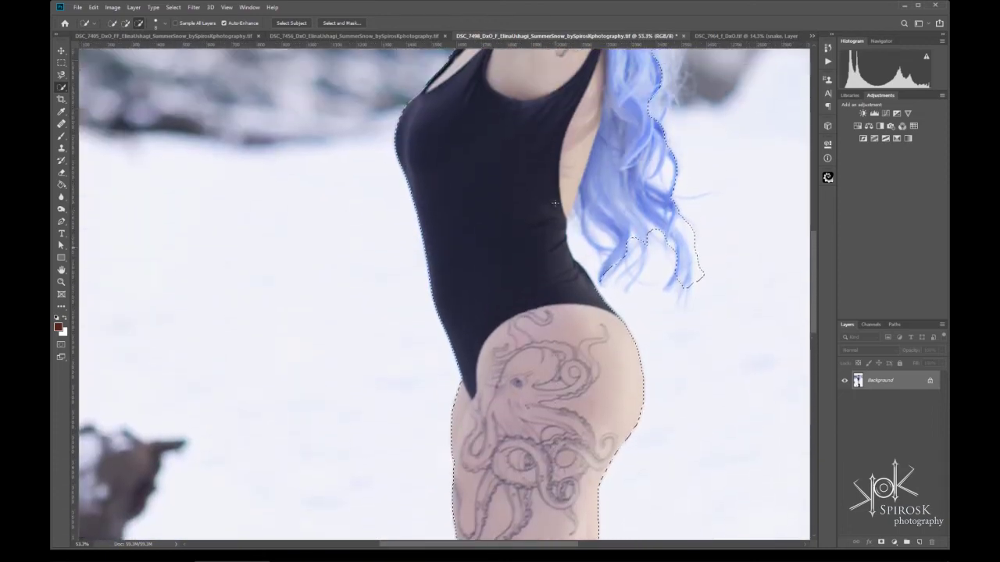
{"action": "scroll", "coordinate": [554, 203], "scroll_direction": "up", "scroll_amount": 2}
{"action": "scroll", "coordinate": [555, 203], "scroll_direction": "up", "scroll_amount": 2}
{"action": "scroll", "coordinate": [394, 77], "scroll_direction": "up", "scroll_amount": 2}
{"action": "scroll", "coordinate": [406, 117], "scroll_direction": "up", "scroll_amount": 2}
{"action": "scroll", "coordinate": [429, 195], "scroll_direction": "up", "scroll_amount": 2}
{"action": "left_click_drag", "start_coordinate": [451, 264], "coordinate": [442, 266]}
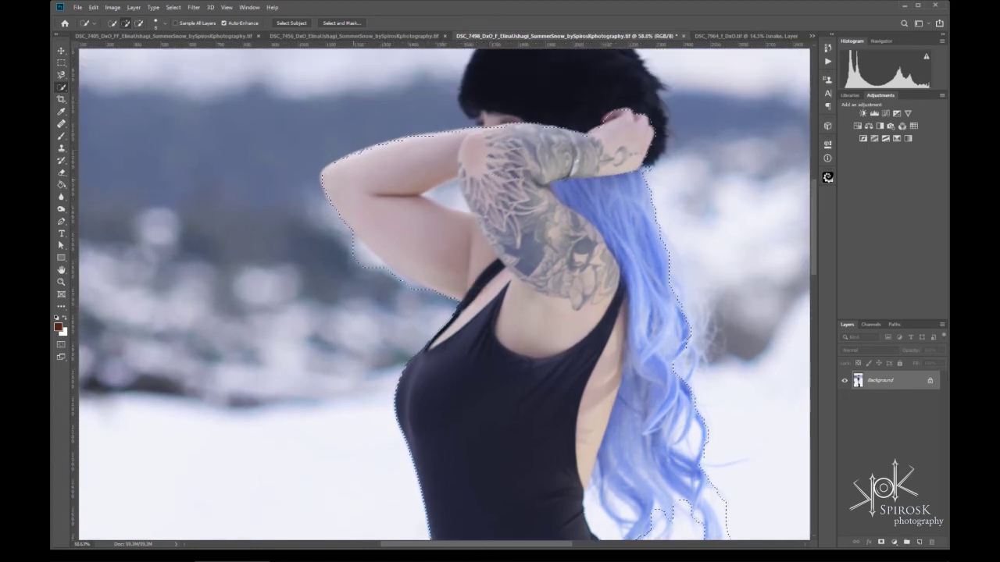
Subtract background along the arm and underarm, then fit the whole photo on screen.
{"action": "scroll", "coordinate": [395, 327], "scroll_direction": "up", "scroll_amount": 3}
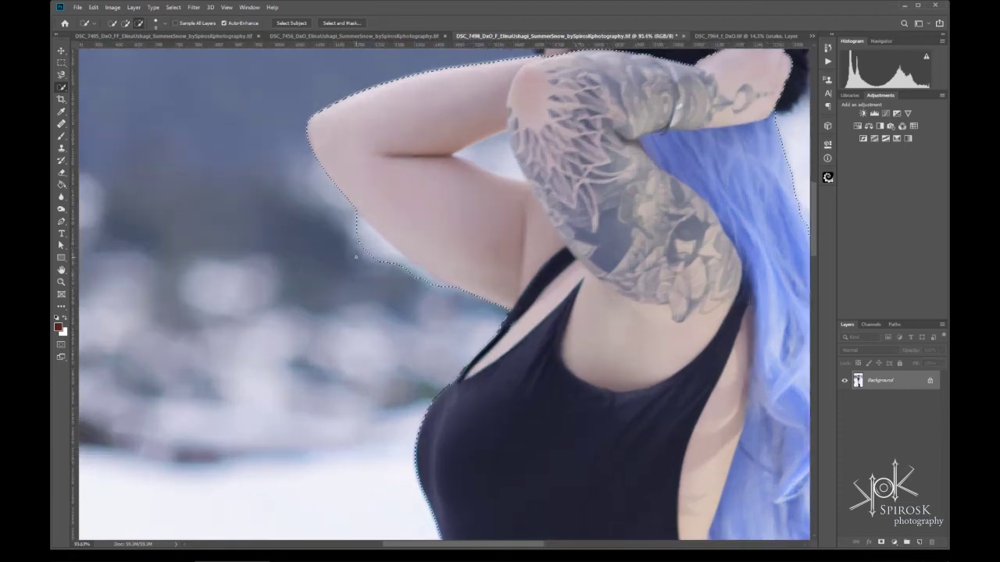
{"action": "scroll", "coordinate": [367, 274], "scroll_direction": "up", "scroll_amount": 3}
{"action": "left_click_drag", "start_coordinate": [335, 197], "coordinate": [432, 274]}
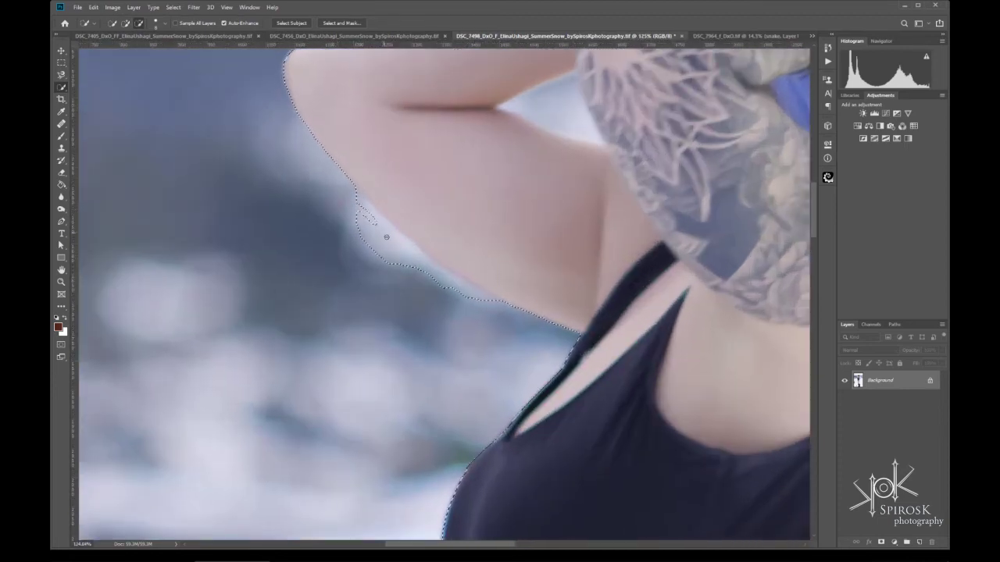
{"action": "mouse_move", "coordinate": [484, 303]}
{"action": "left_mouse_down"}
{"action": "mouse_move", "coordinate": [382, 258]}
{"action": "mouse_move", "coordinate": [451, 282]}
{"action": "left_mouse_up"}
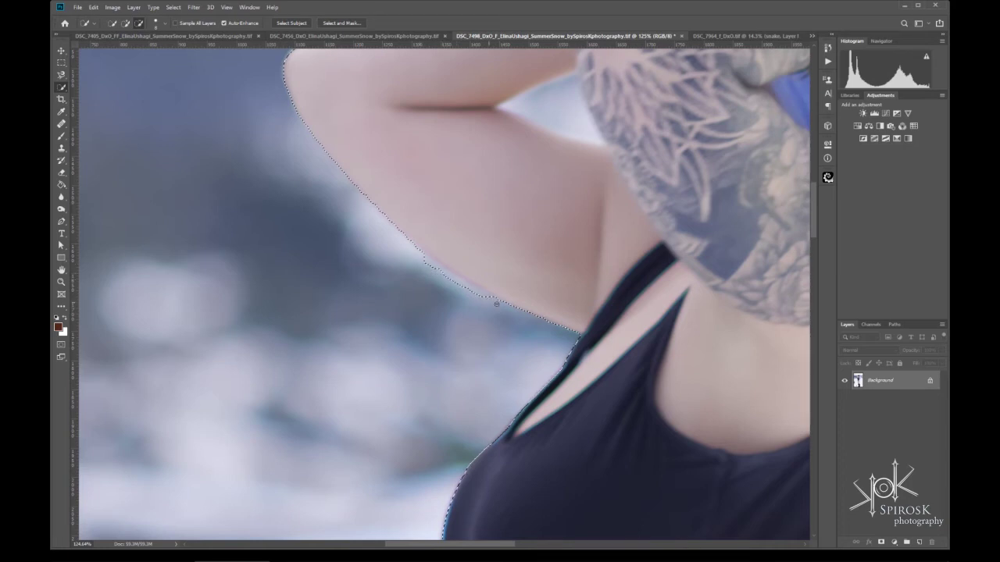
{"action": "key", "text": "ctrl+0"}
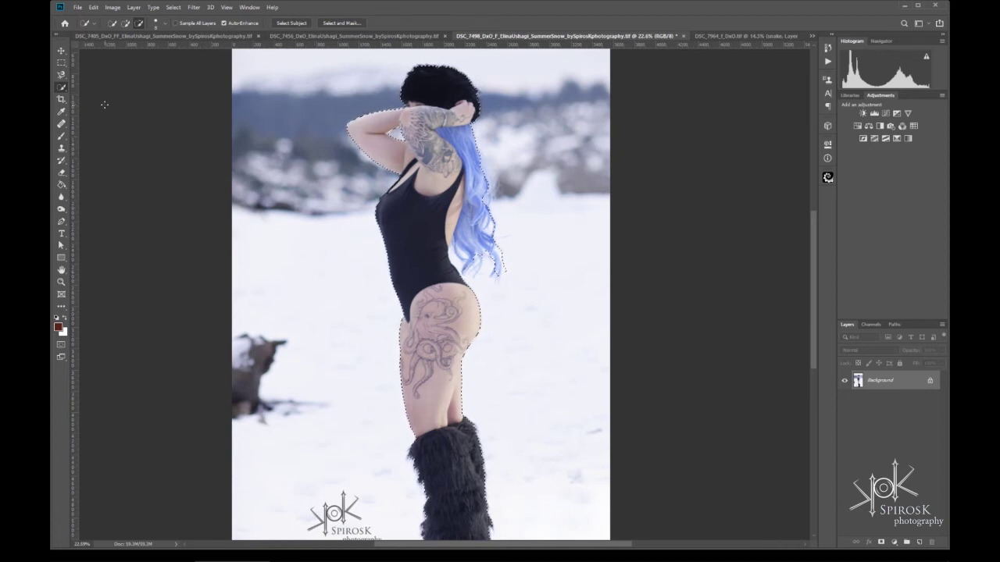
Keep Quick Selection as the active tool, then switch to the Pen tool.
{"action": "right_click", "coordinate": [68, 90]}
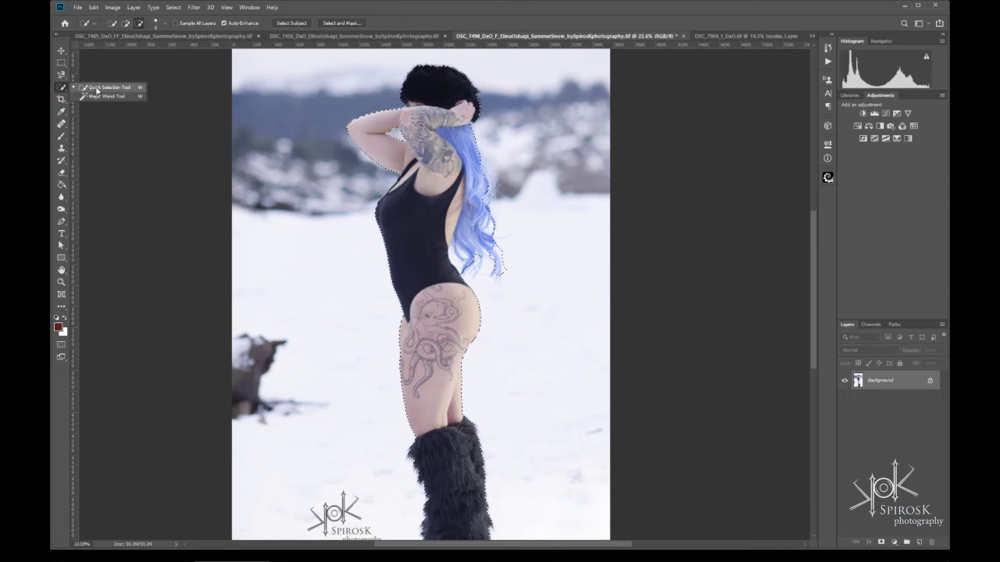
{"action": "left_click", "coordinate": [96, 91]}
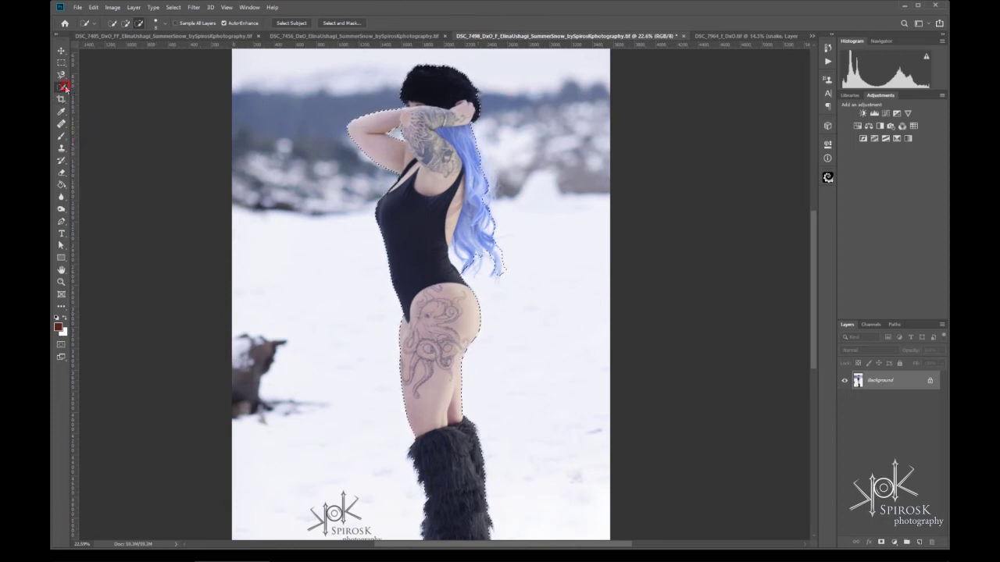
{"action": "key", "text": "p"}
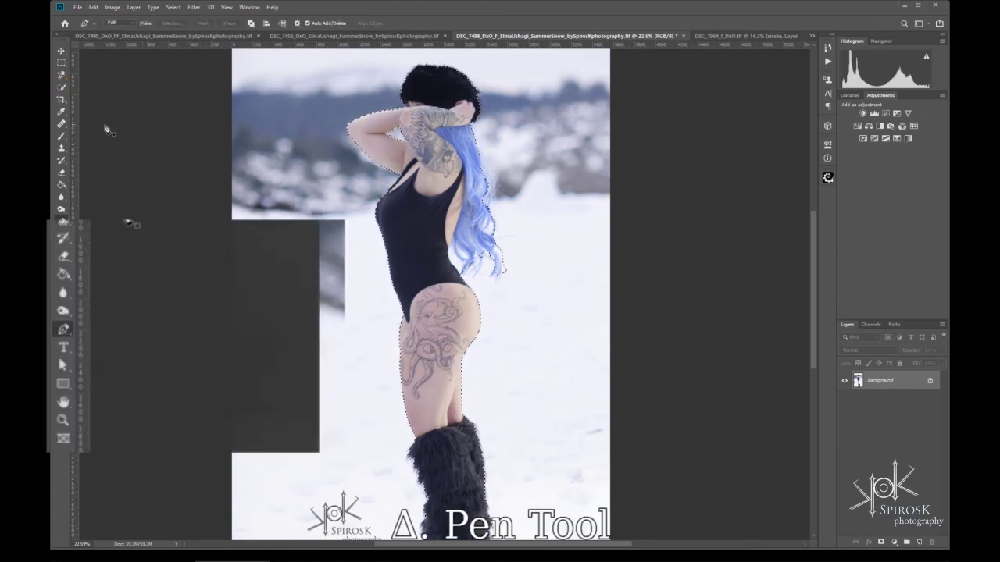
Zoom onto the back of the leg and place the first anchor above the boot.
{"action": "right_click", "coordinate": [69, 334]}
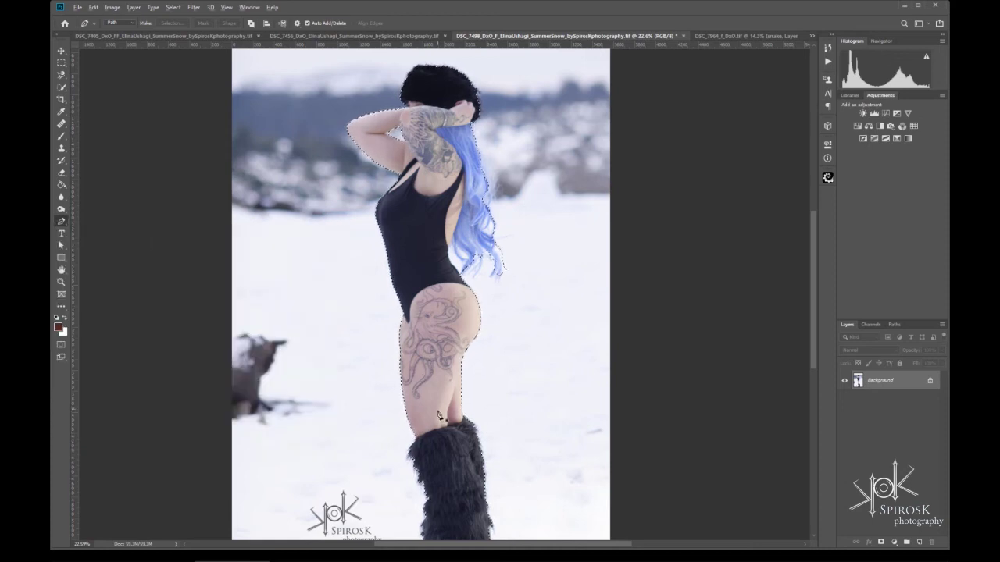
{"action": "scroll", "coordinate": [440, 415], "scroll_direction": "up", "scroll_amount": 2}
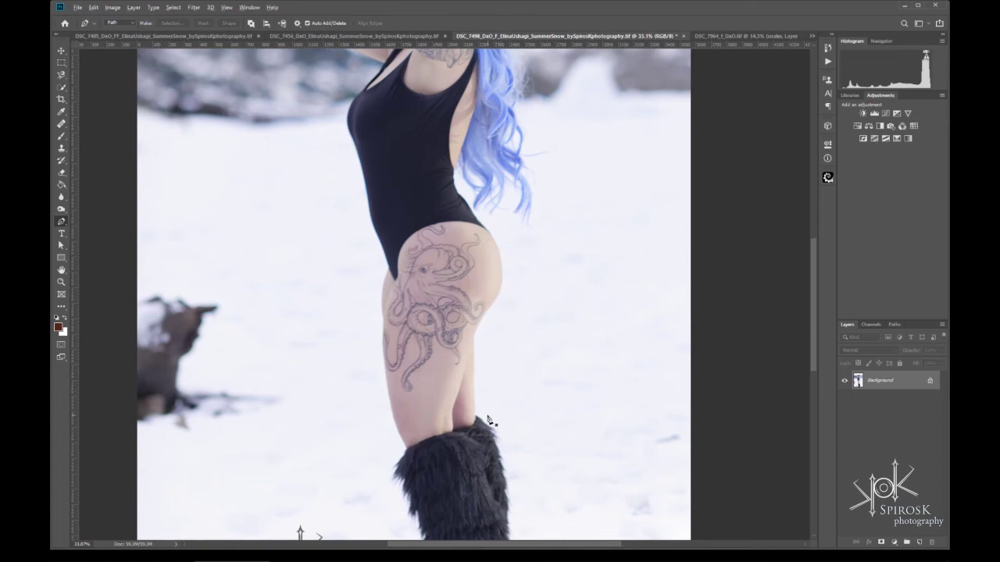
{"action": "scroll", "coordinate": [487, 421], "scroll_direction": "up", "scroll_amount": 1}
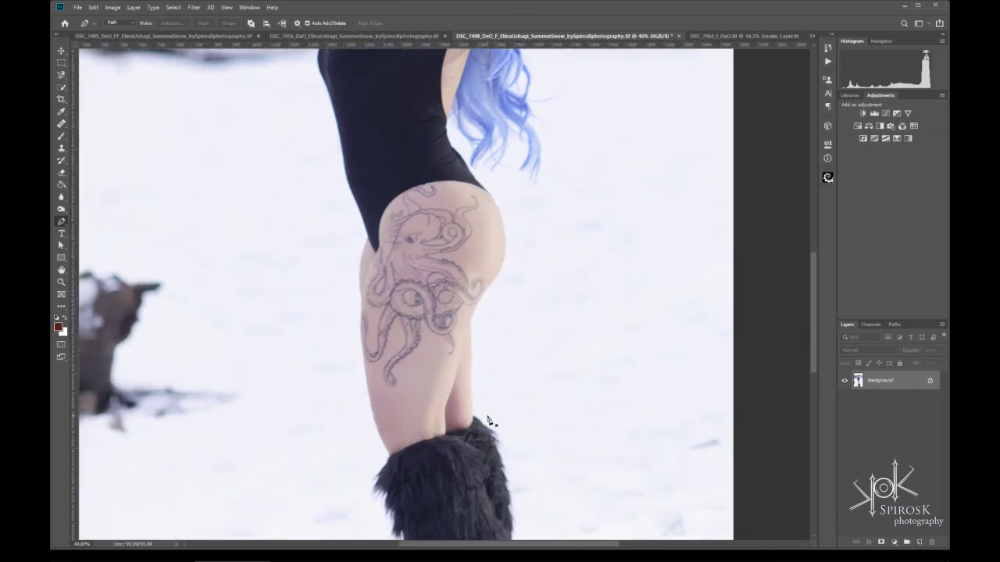
{"action": "scroll", "coordinate": [487, 418], "scroll_direction": "up", "scroll_amount": 2}
{"action": "scroll", "coordinate": [486, 419], "scroll_direction": "up", "scroll_amount": 3}
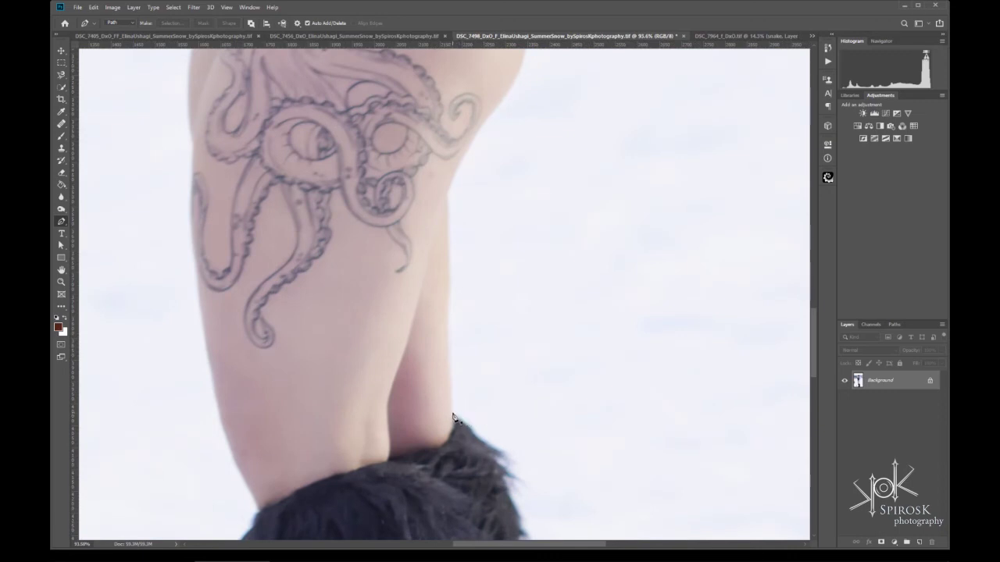
{"action": "left_click", "coordinate": [452, 411]}
Trace curved pen anchors up the back of the leg from the boot to the thigh.
{"action": "left_click", "coordinate": [452, 388]}
{"action": "left_click_drag", "start_coordinate": [452, 388], "coordinate": [444, 383]}
{"action": "mouse_move", "coordinate": [443, 383]}
{"action": "left_mouse_down"}
{"action": "mouse_move", "coordinate": [461, 368]}
{"action": "mouse_move", "coordinate": [439, 368]}
{"action": "mouse_move", "coordinate": [460, 364]}
{"action": "mouse_move", "coordinate": [451, 364]}
{"action": "left_mouse_up"}
{"action": "left_click", "coordinate": [448, 336]}
{"action": "left_click", "coordinate": [448, 309]}
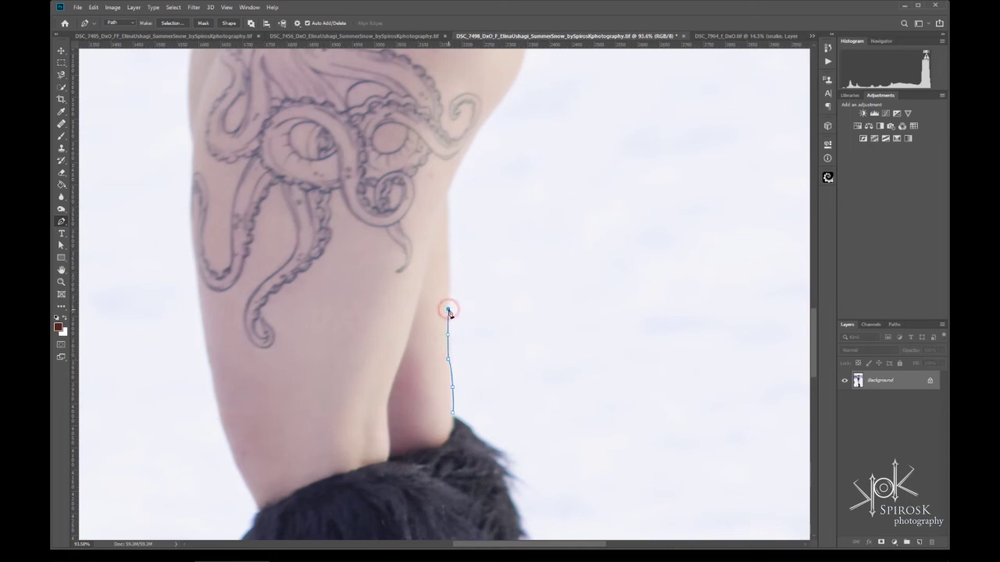
{"action": "left_click", "coordinate": [449, 263]}
{"action": "left_click", "coordinate": [446, 198]}
Curve the path around the buttock, redoing the last anchor, and show the Paths list.
{"action": "left_click", "coordinate": [479, 131]}
{"action": "left_click_drag", "start_coordinate": [479, 131], "coordinate": [491, 131]}
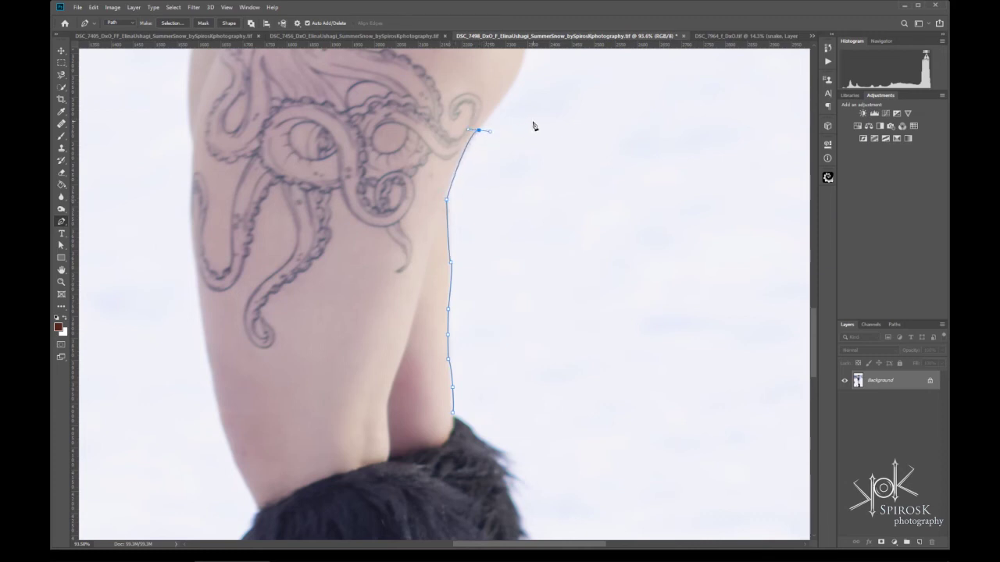
{"action": "left_click", "coordinate": [513, 85]}
{"action": "left_click_drag", "start_coordinate": [513, 84], "coordinate": [520, 84]}
{"action": "key", "text": "ctrl+z"}
{"action": "left_click", "coordinate": [500, 106]}
{"action": "left_click_drag", "start_coordinate": [500, 106], "coordinate": [512, 100]}
{"action": "left_click", "coordinate": [895, 325]}
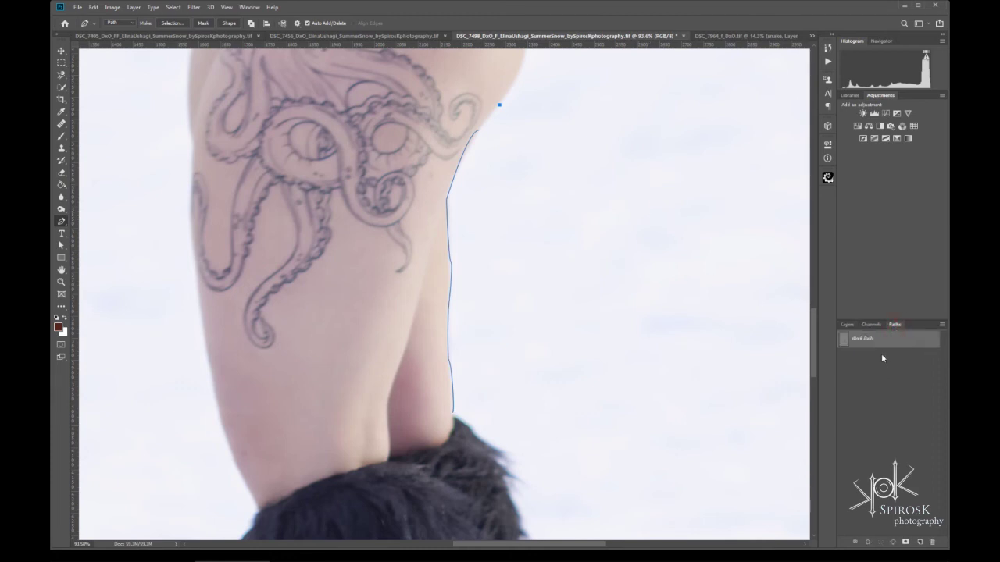
Cancel saving the Work Path and dismiss its context menu.
{"action": "double_click", "coordinate": [885, 341]}
{"action": "key", "text": "Escape"}
{"action": "right_click", "coordinate": [885, 341]}
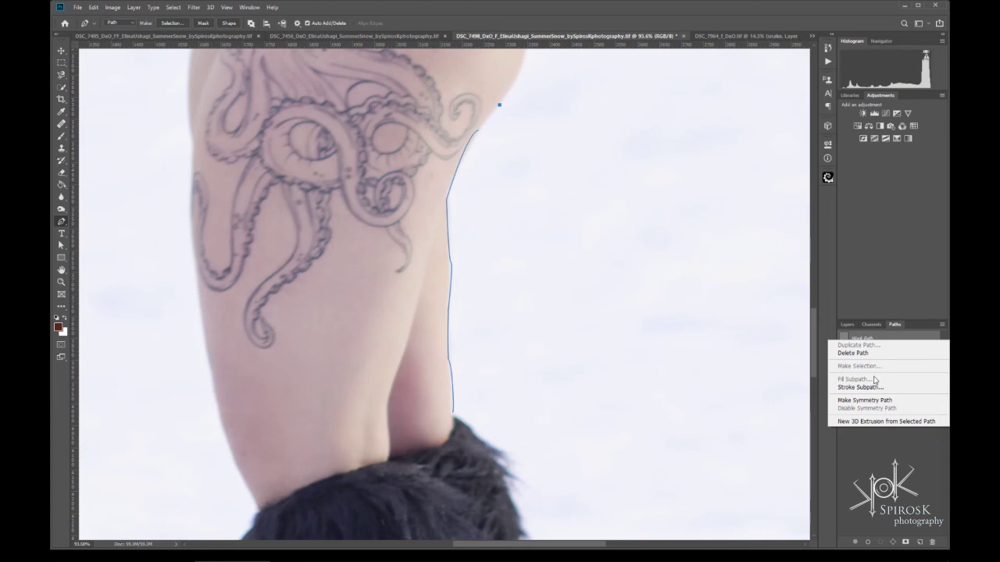
{"action": "left_click", "coordinate": [873, 367]}
{"action": "left_click", "coordinate": [585, 211]}
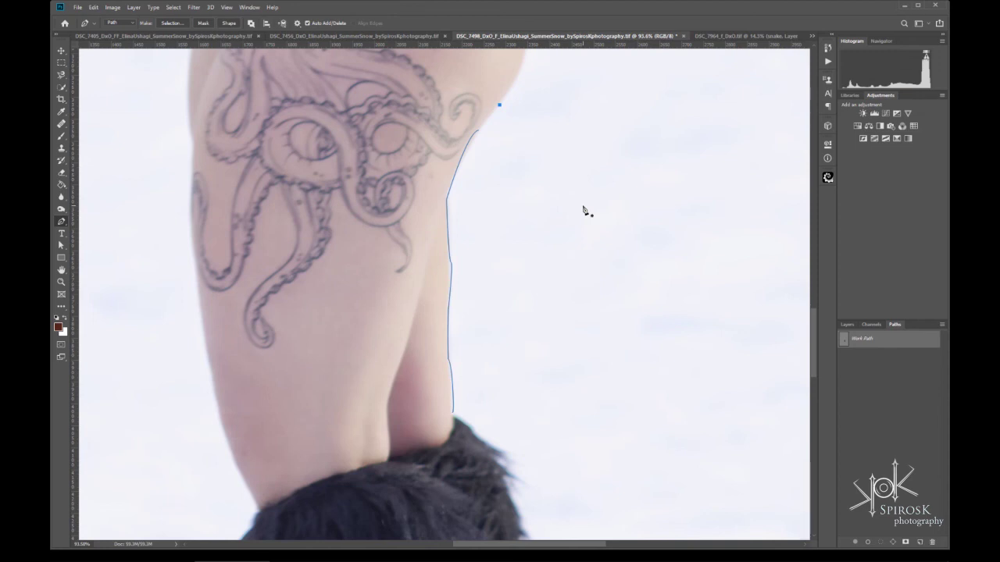
Pick the Rectangular Marquee, delete the Work Path, and return to the Layers list.
{"action": "left_click", "coordinate": [61, 62]}
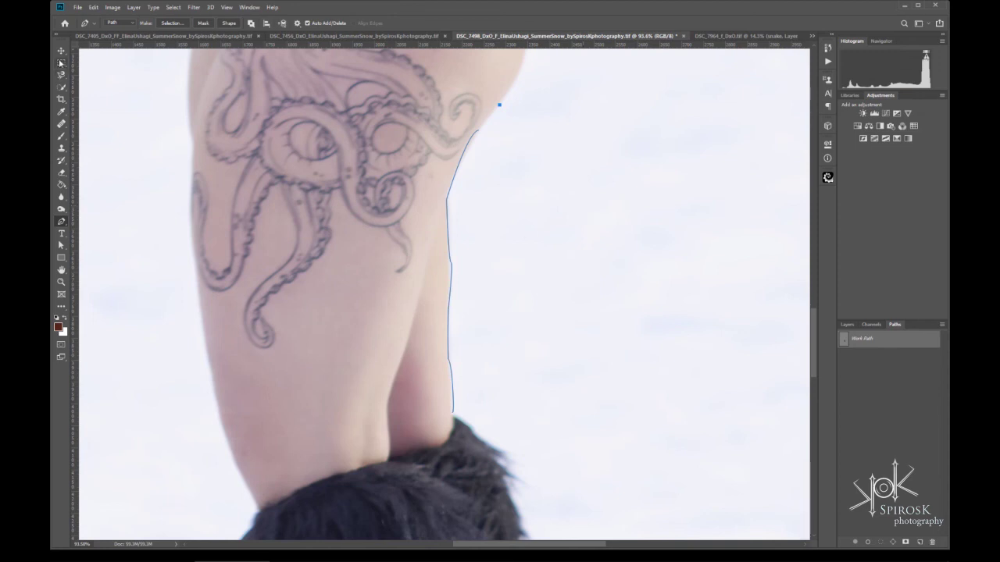
{"action": "right_click", "coordinate": [895, 339]}
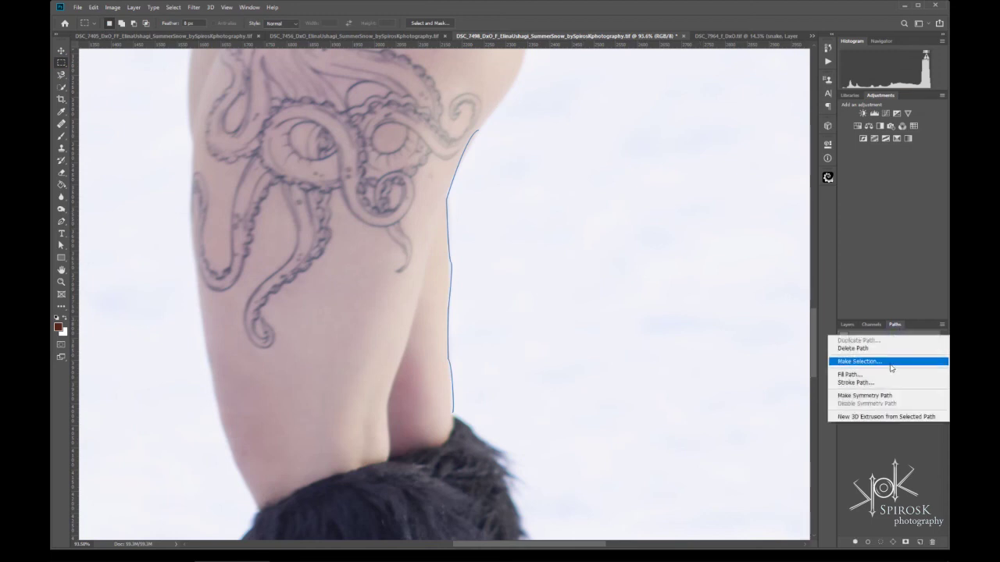
{"action": "left_click", "coordinate": [890, 348]}
{"action": "left_click", "coordinate": [848, 324]}
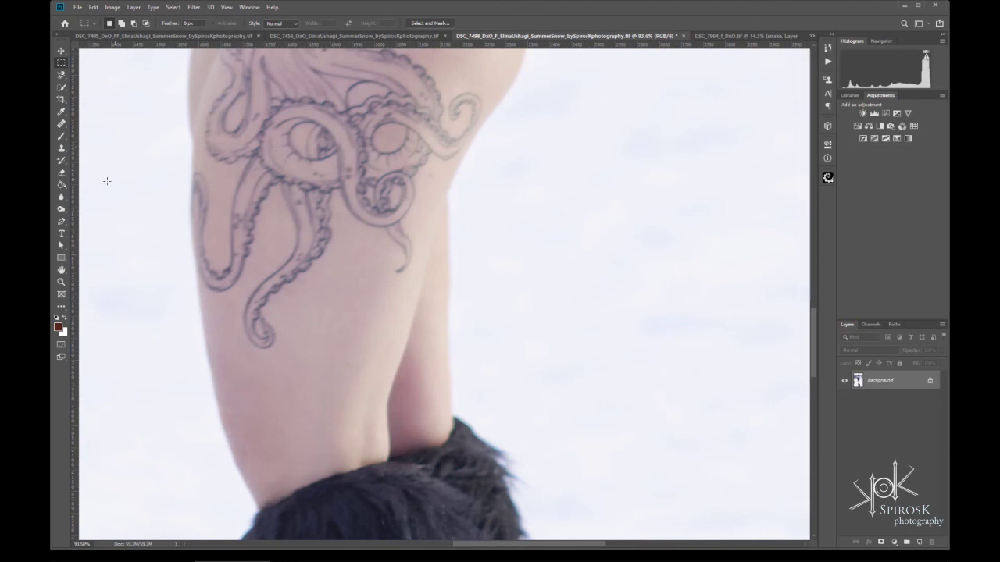
Choose the standard Pen Tool, look over the figure, and zoom out to fit the photo.
{"action": "left_click", "coordinate": [62, 222]}
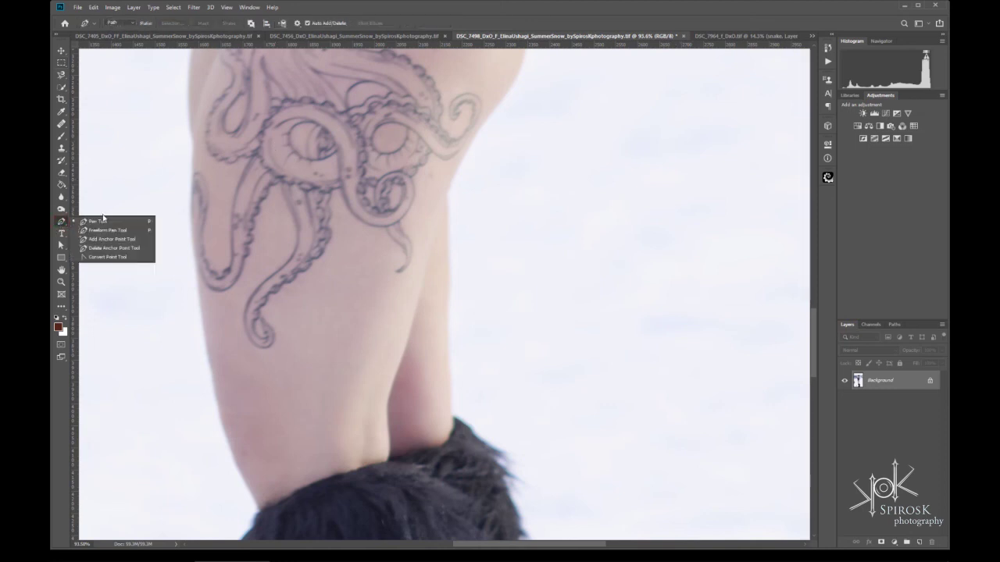
{"action": "left_click", "coordinate": [100, 221]}
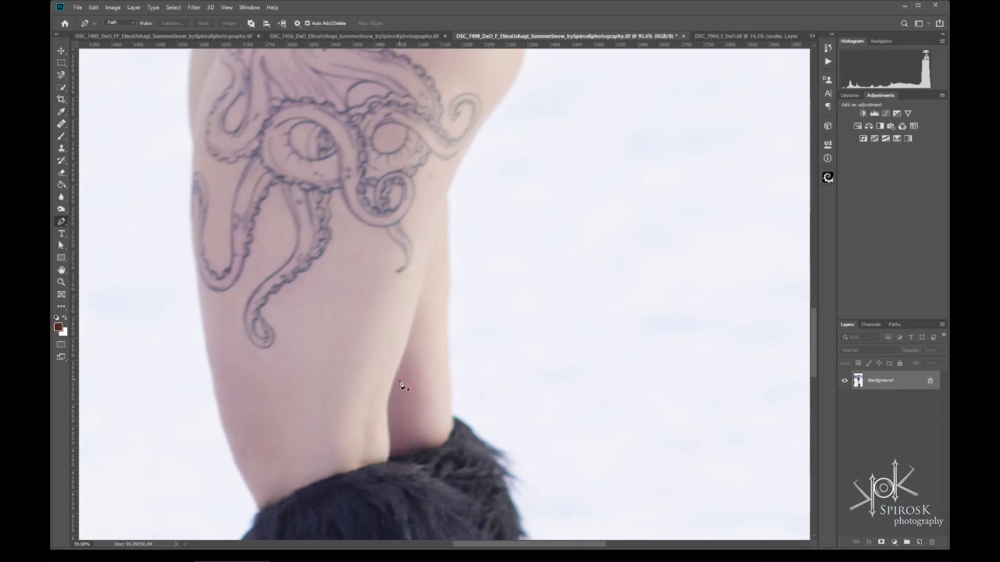
{"action": "scroll", "coordinate": [429, 441], "scroll_direction": "down", "scroll_amount": 3}
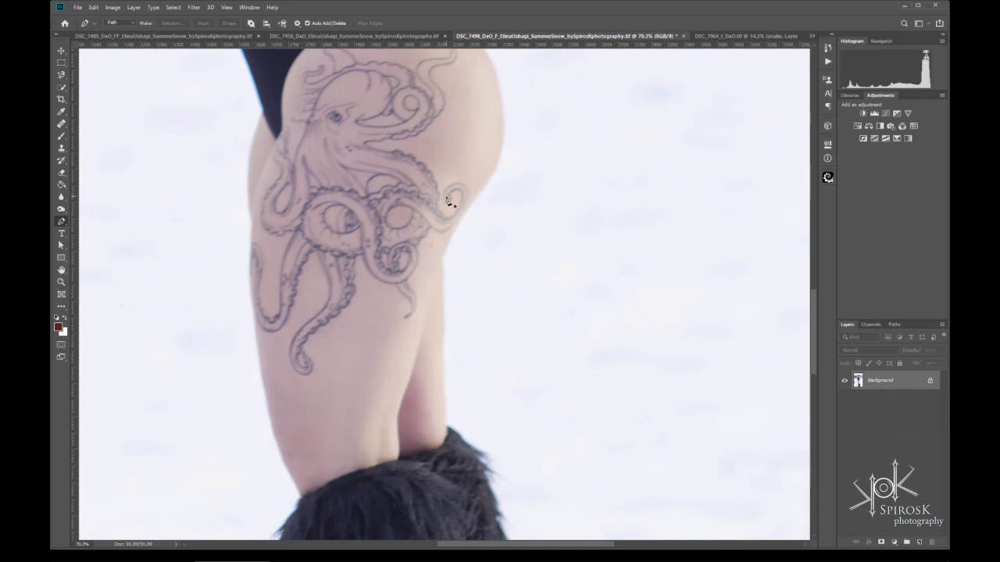
{"action": "scroll", "coordinate": [406, 199], "scroll_direction": "up", "scroll_amount": 2}
{"action": "scroll", "coordinate": [371, 195], "scroll_direction": "up", "scroll_amount": 1}
{"action": "scroll", "coordinate": [336, 203], "scroll_direction": "up", "scroll_amount": 1}
{"action": "scroll", "coordinate": [319, 211], "scroll_direction": "up", "scroll_amount": 3}
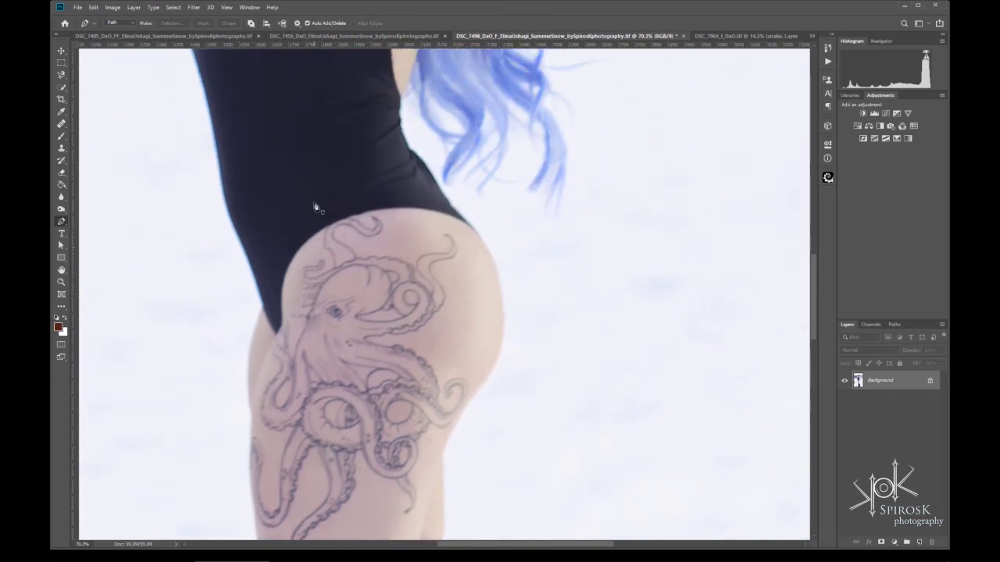
{"action": "scroll", "coordinate": [315, 208], "scroll_direction": "up", "scroll_amount": 2}
{"action": "scroll", "coordinate": [315, 207], "scroll_direction": "up", "scroll_amount": 2}
{"action": "scroll", "coordinate": [314, 207], "scroll_direction": "up", "scroll_amount": 2}
{"action": "scroll", "coordinate": [315, 207], "scroll_direction": "up", "scroll_amount": 1}
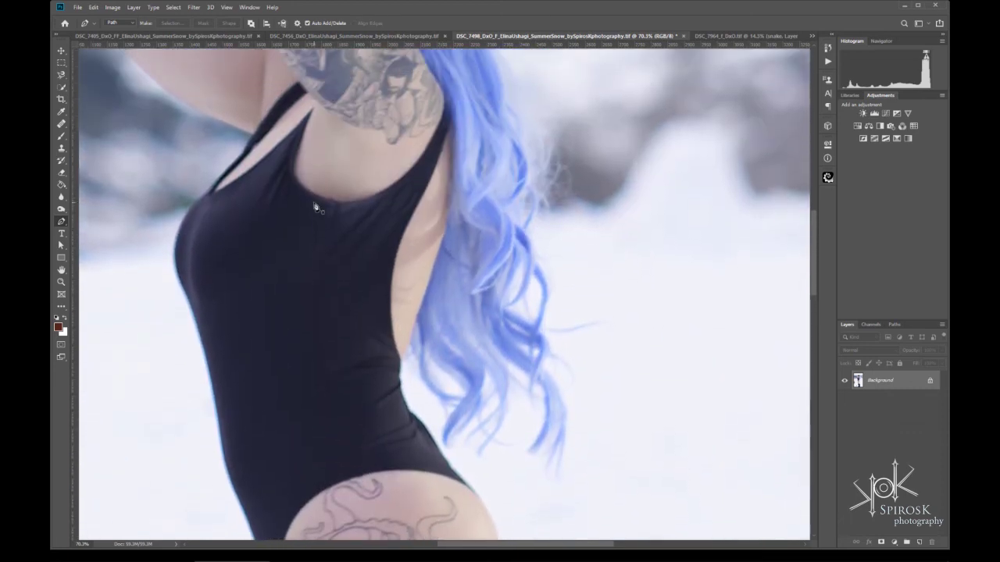
{"action": "scroll", "coordinate": [314, 207], "scroll_direction": "down", "scroll_amount": 2}
{"action": "scroll", "coordinate": [336, 218], "scroll_direction": "down", "scroll_amount": 2}
{"action": "scroll", "coordinate": [363, 230], "scroll_direction": "down", "scroll_amount": 1}
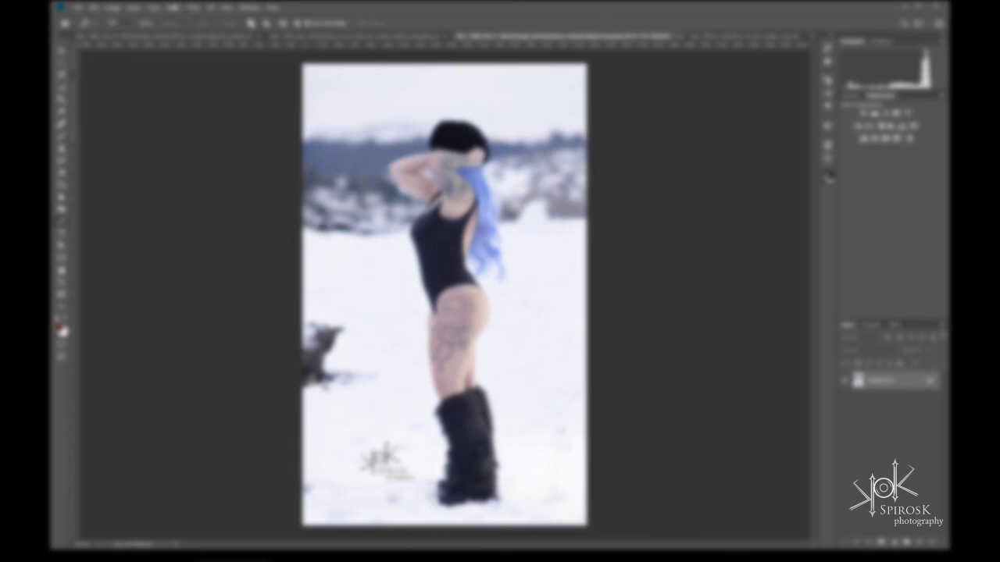
{"action": "left_click", "coordinate": [173, 7]}
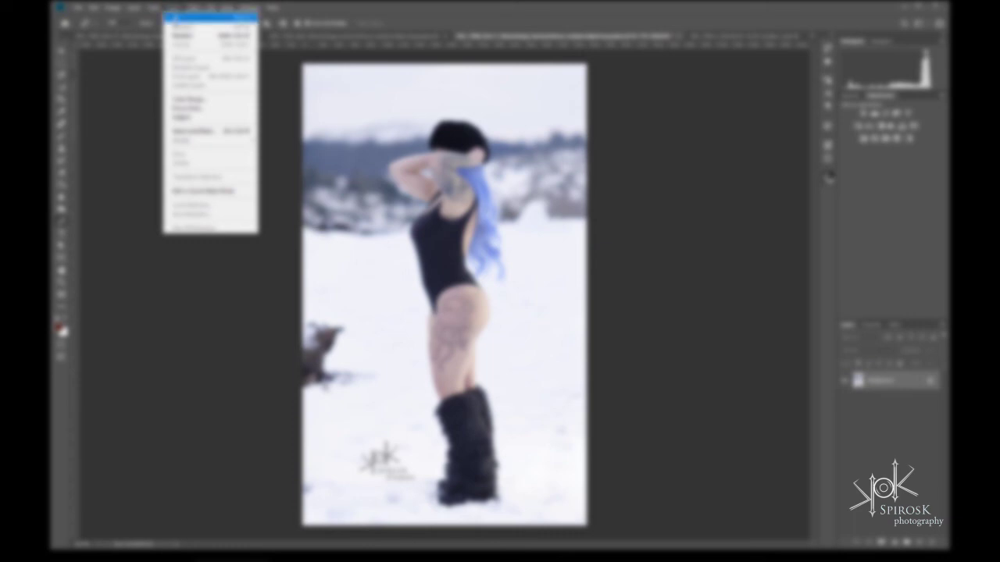
{"action": "left_click", "coordinate": [186, 15]}
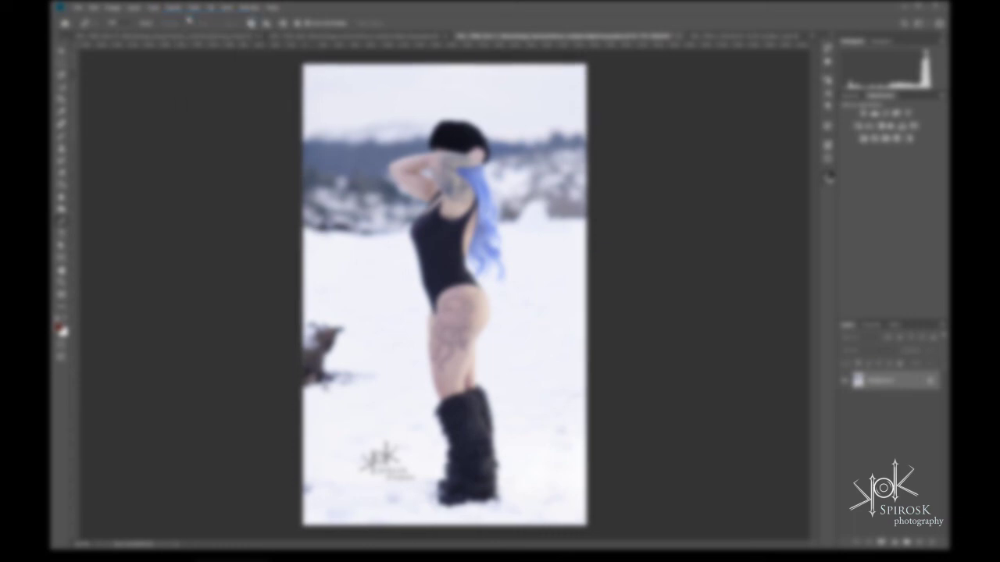
{"action": "left_click", "coordinate": [180, 7]}
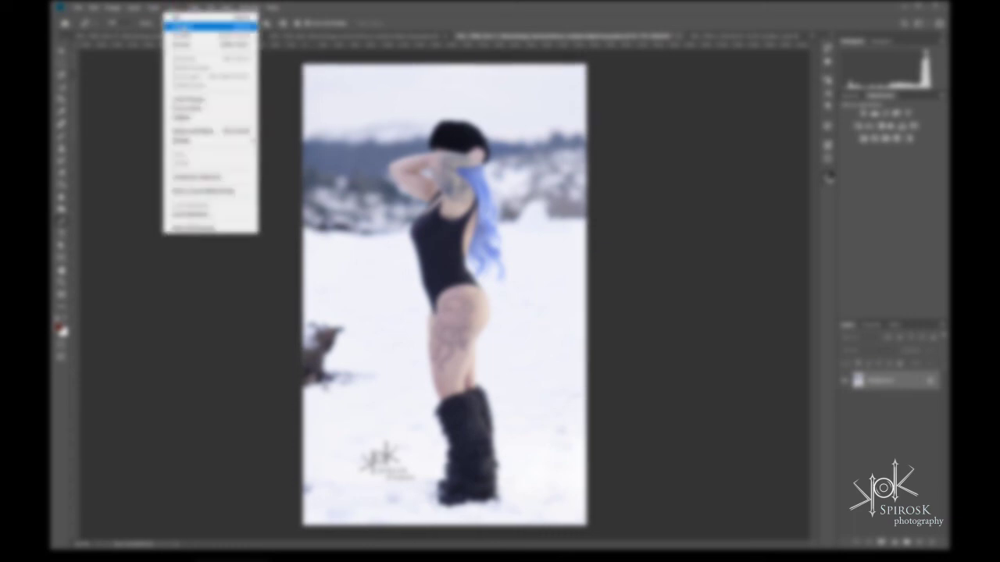